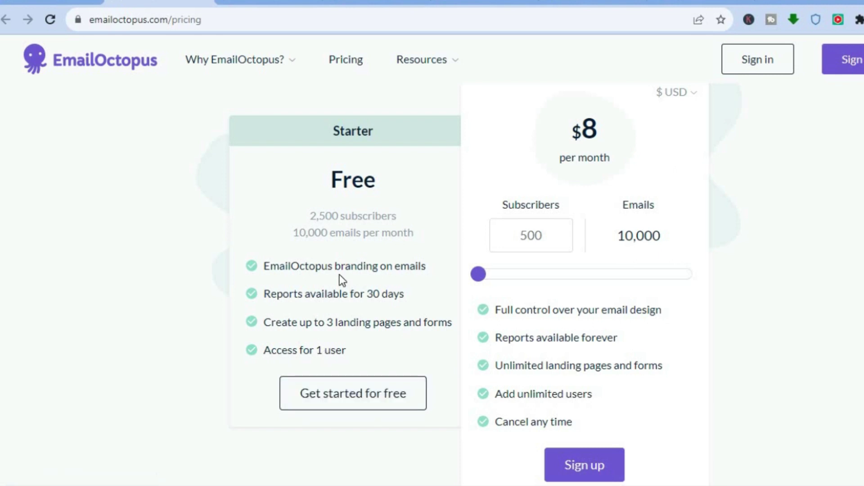
Step: Open the account setup's plan selection page and compare the Starter and Pro plans
click(345, 3)
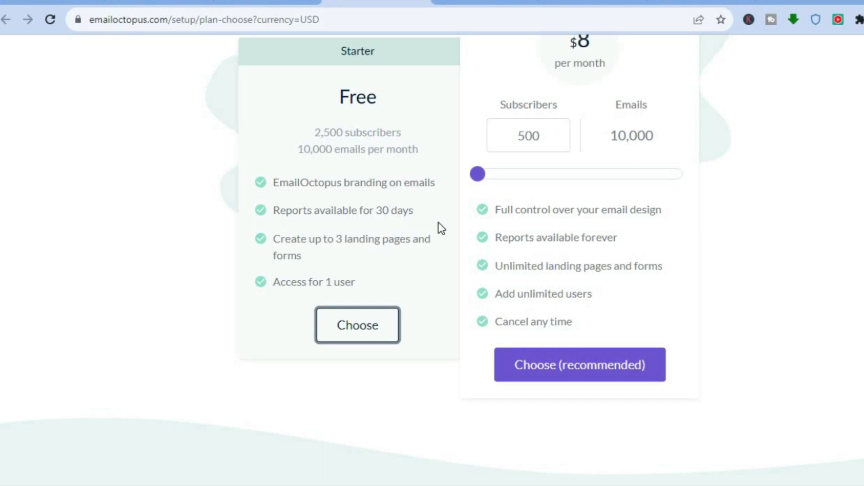
scroll(468, 261, up, 3)
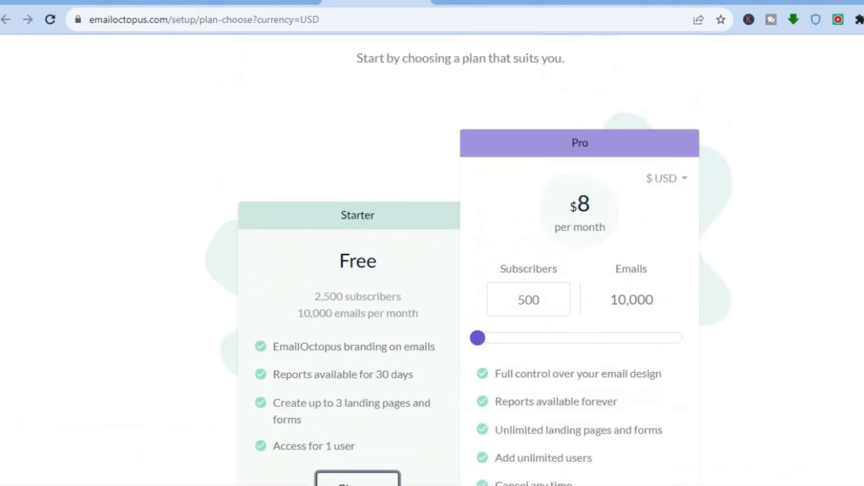
scroll(468, 261, down, 2)
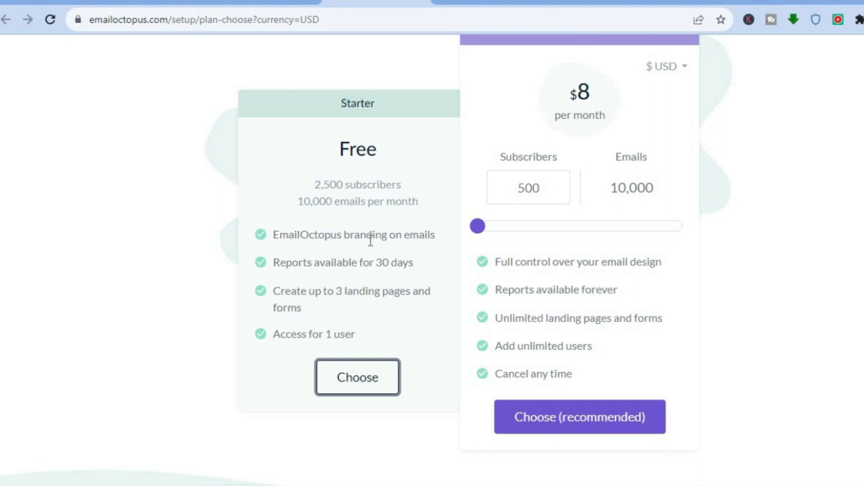
Step: Choose eCommerce/Retail as the industry in the account details form and proceed to the address page
click(460, 4)
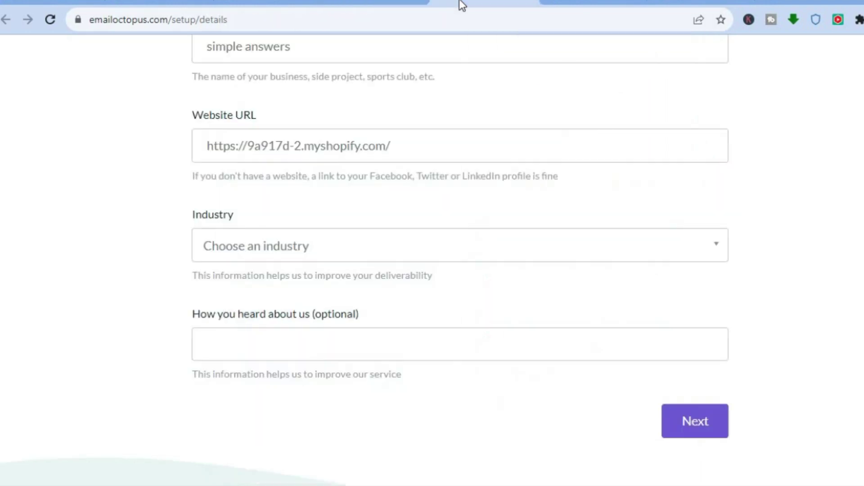
scroll(460, 260, up, 5)
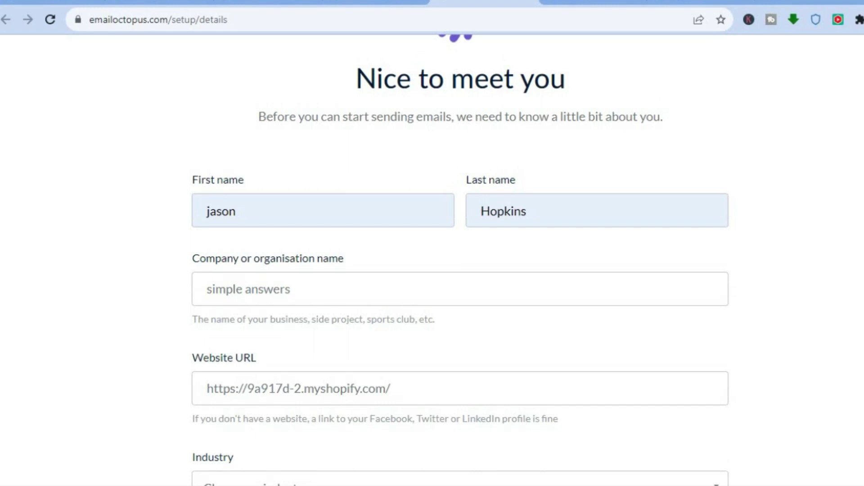
scroll(460, 260, down, 3)
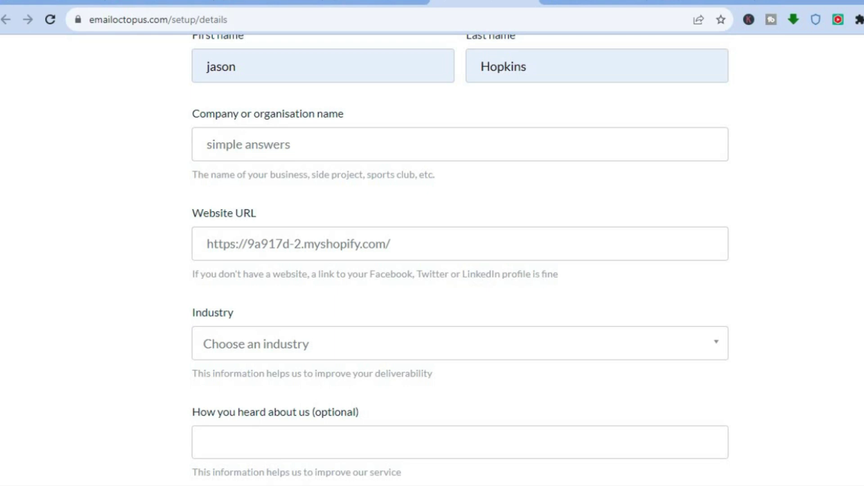
scroll(460, 257, down, 3)
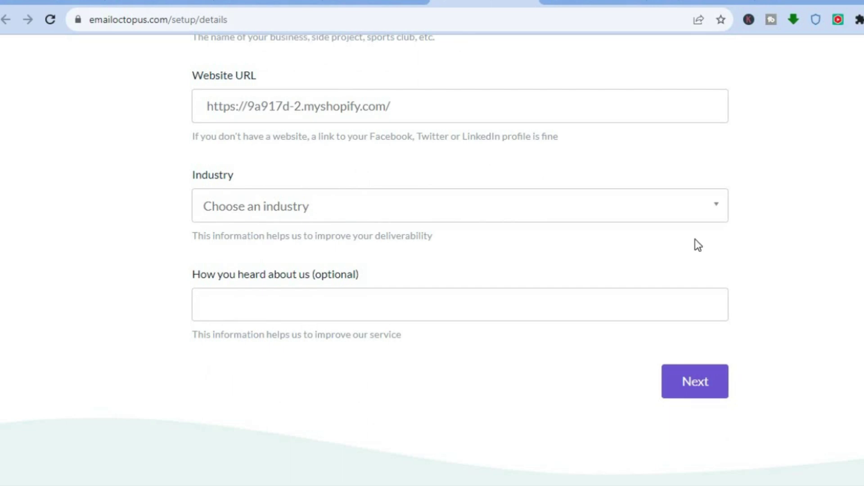
click(681, 207)
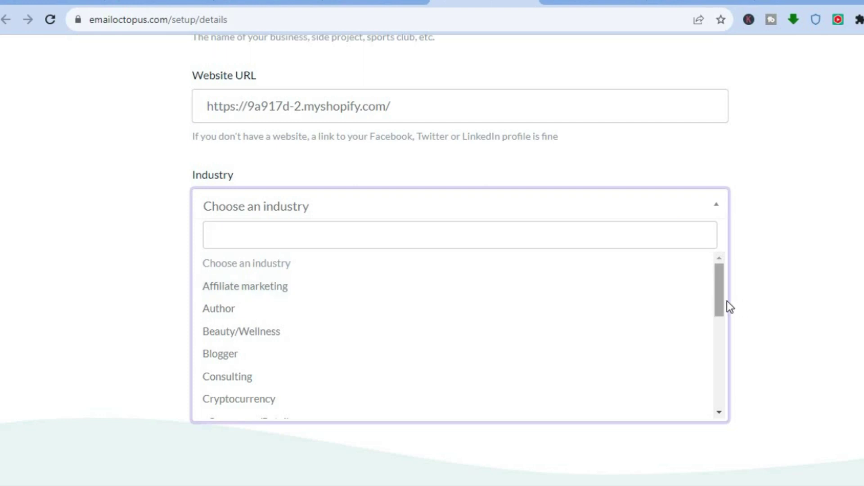
drag(721, 314, 536, 334)
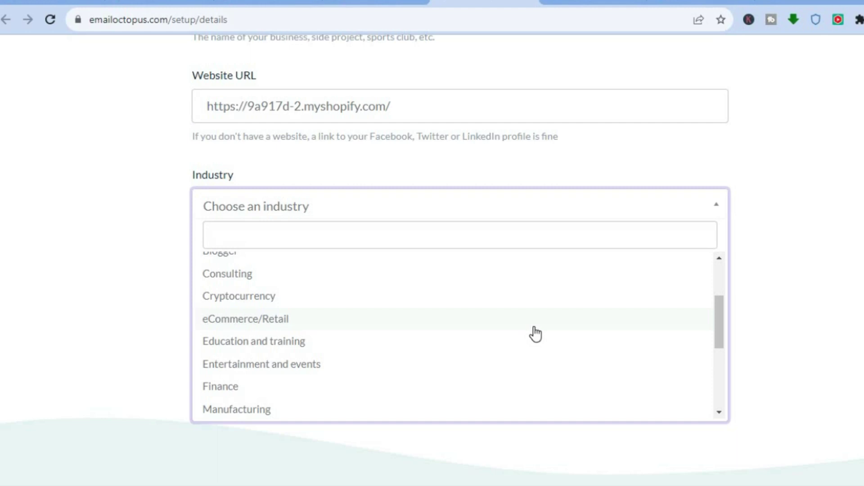
click(462, 330)
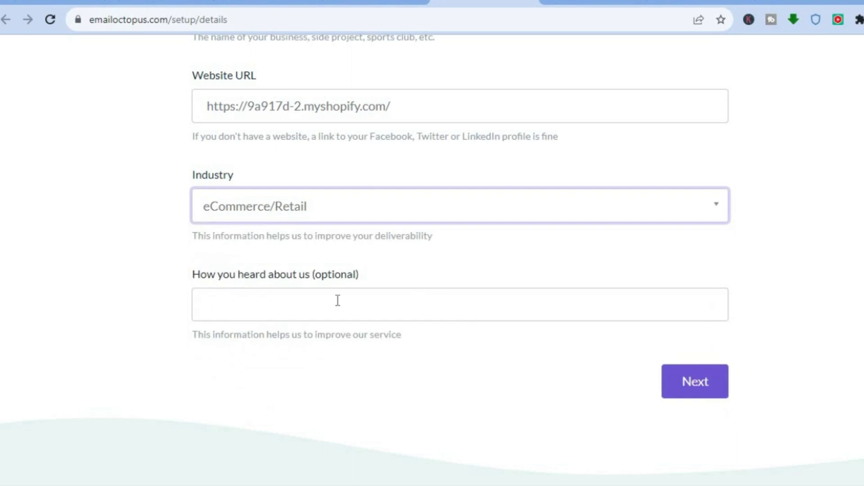
click(698, 392)
click(699, 387)
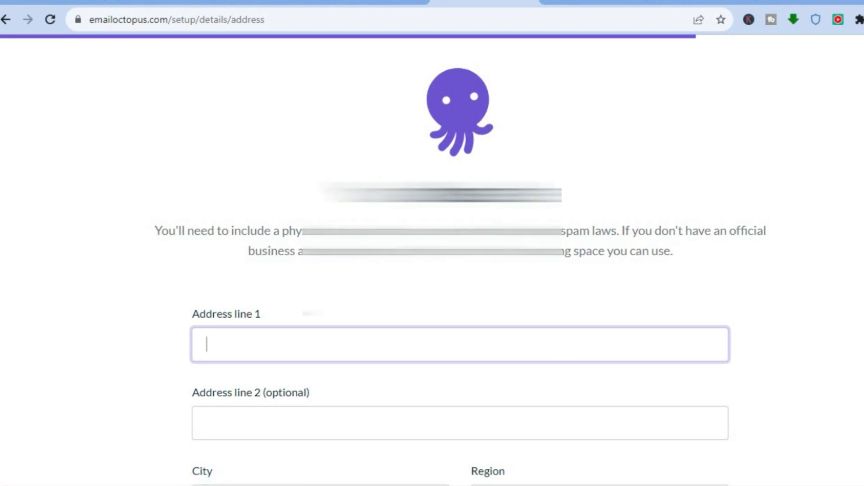
Step: Fill in the business postal address and complete the account setup to reach the dashboard
key(Down)
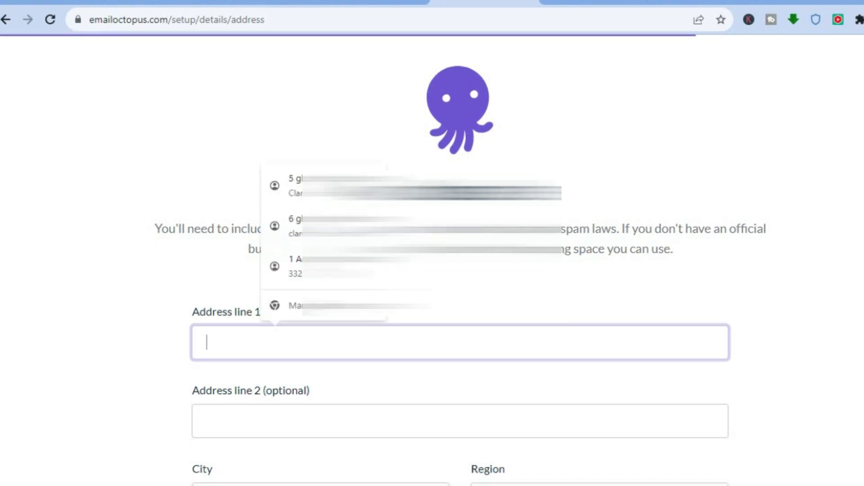
scroll(460, 271, down, 3)
scroll(460, 270, down, 1)
key(Down)
scroll(460, 270, down, 3)
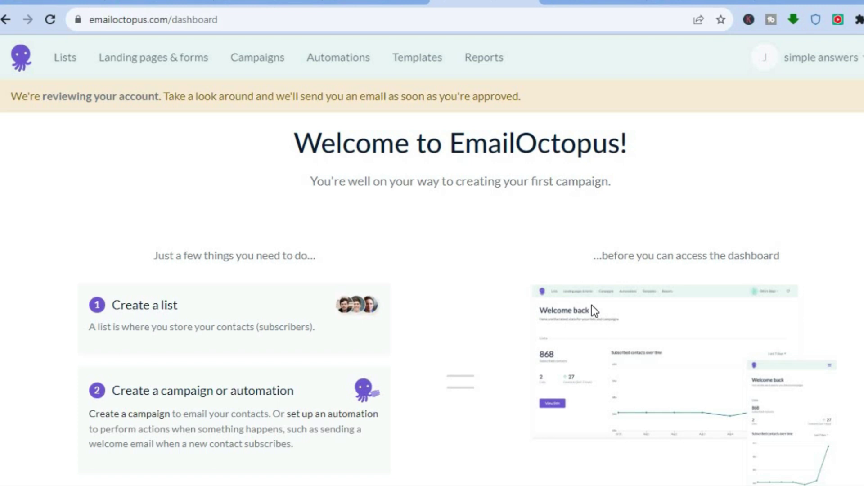
Step: Create a contact list named "test" from the Landing pages & forms section, leaving contacts to be added later
scroll(432, 270, down, 2)
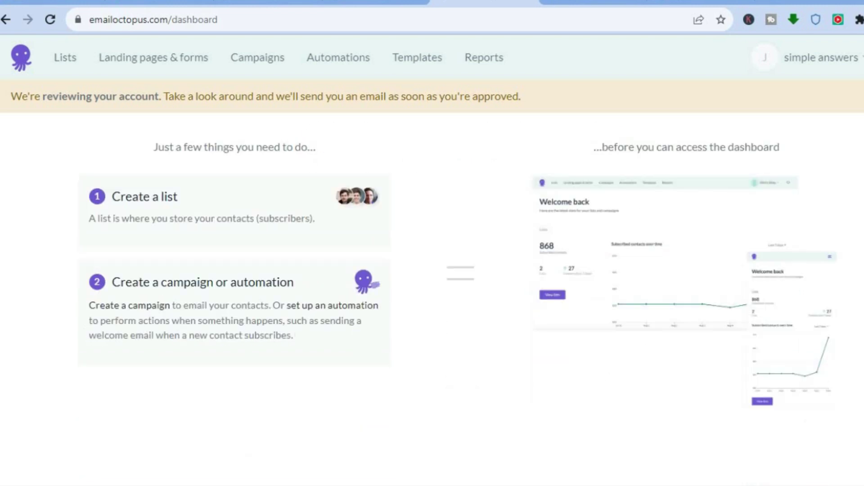
scroll(432, 270, up, 2)
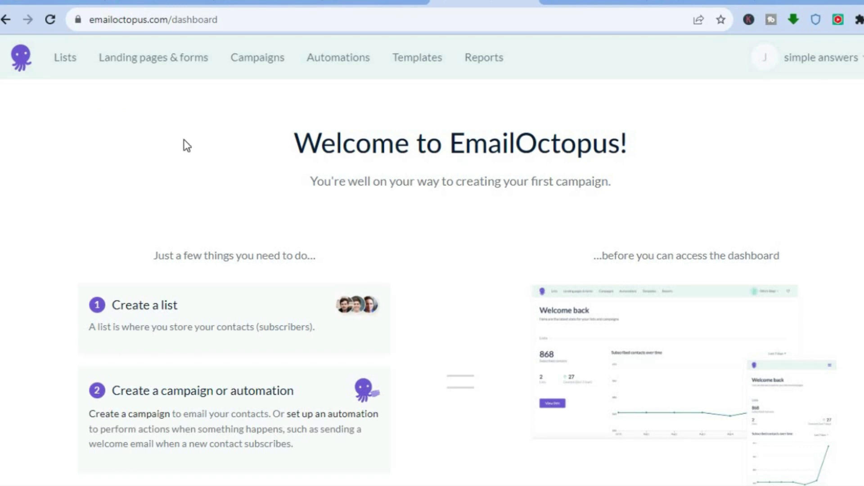
click(157, 63)
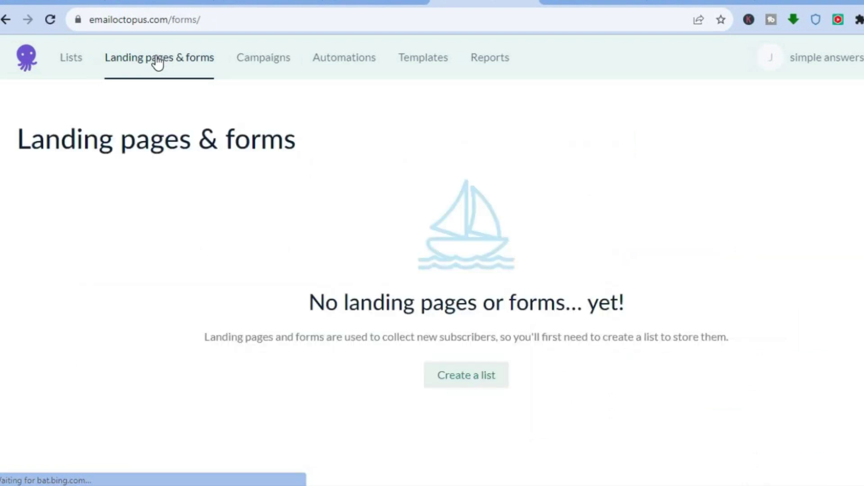
click(458, 368)
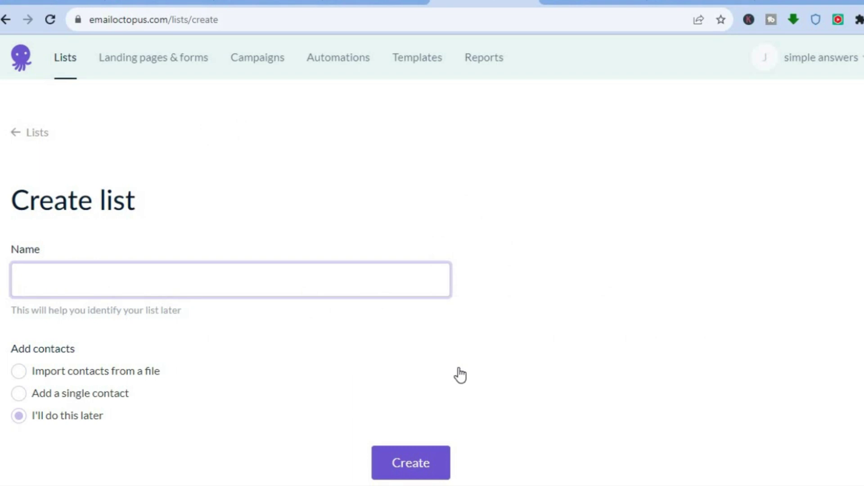
scroll(432, 279, down, 2)
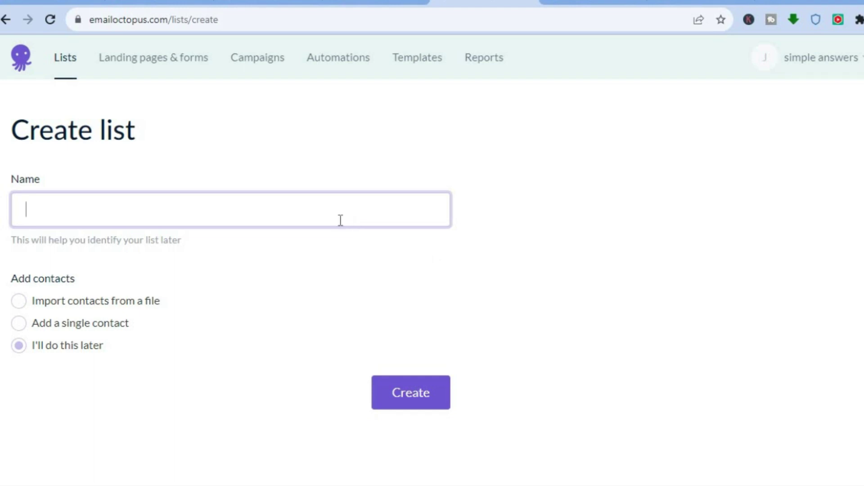
text(ts)
key(BackSpace)
text(es)
key(ctrl+a)
text(test)
click(421, 395)
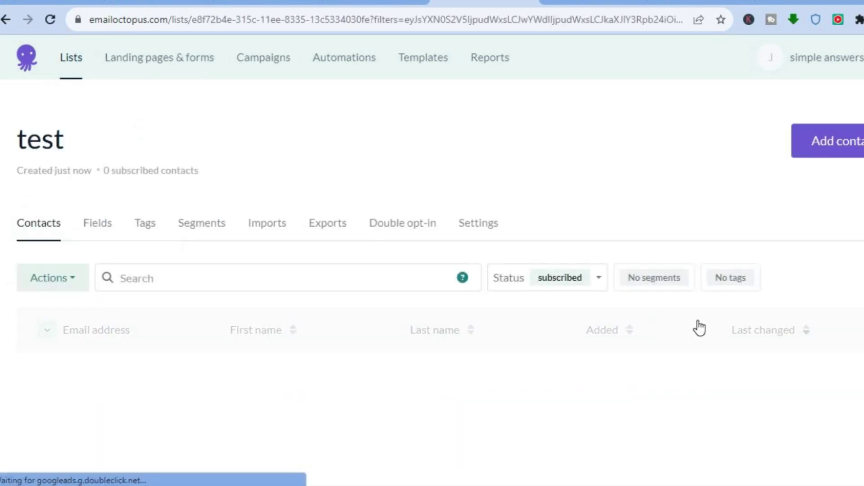
Step: Add a single subscribed contact to the test list with the contact's email address, first name and last name
scroll(703, 328, down, 2)
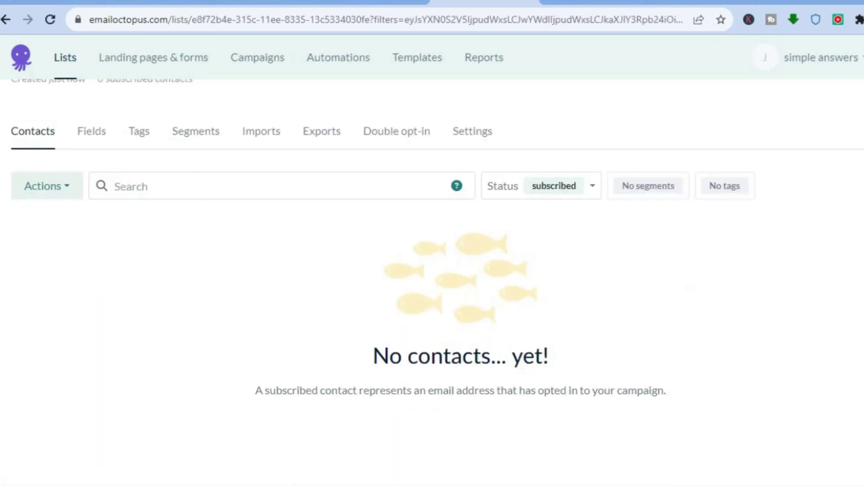
scroll(839, 96, up, 2)
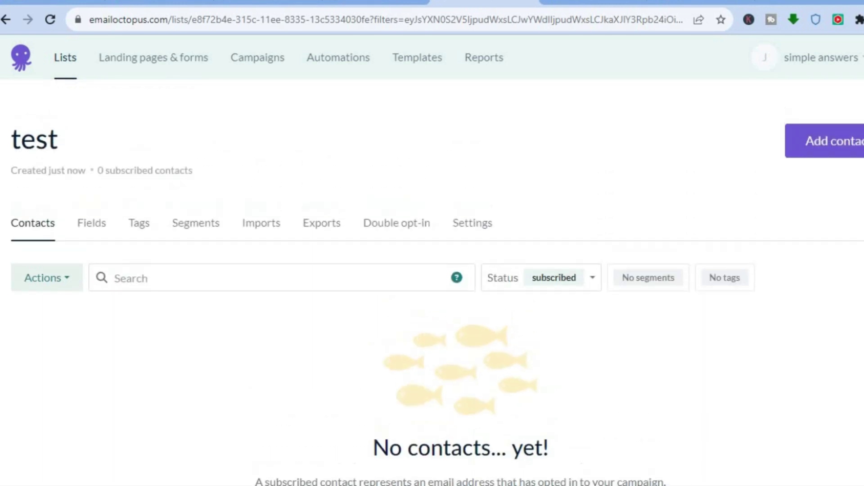
click(834, 147)
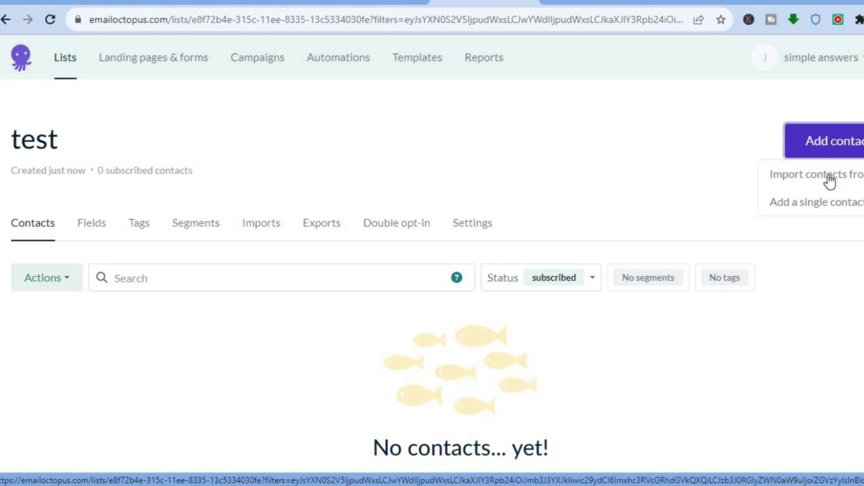
click(806, 199)
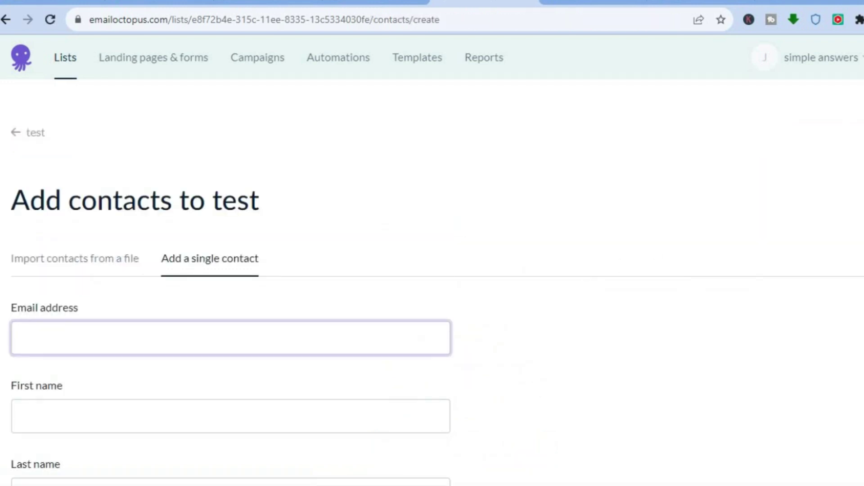
scroll(473, 216, down, 3)
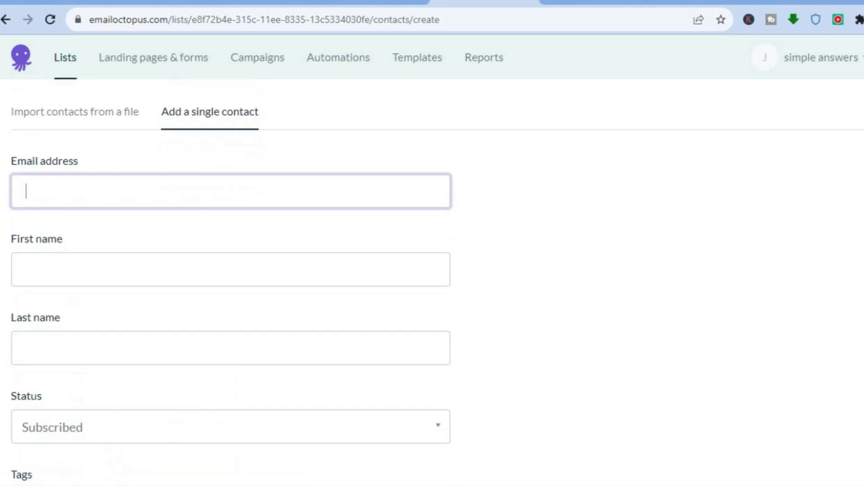
click(343, 181)
click(190, 247)
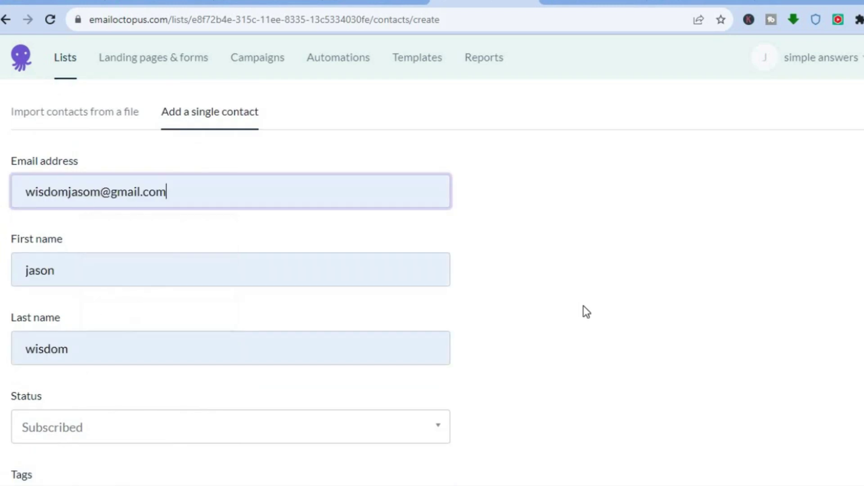
scroll(583, 306, down, 3)
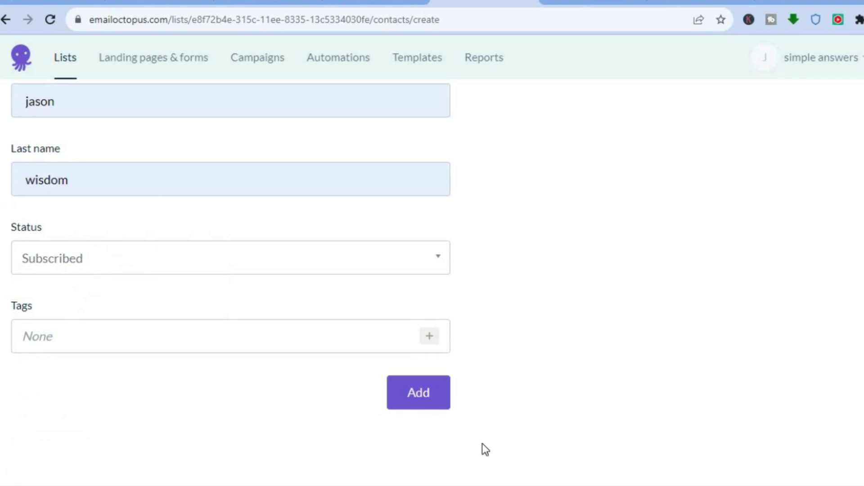
click(416, 400)
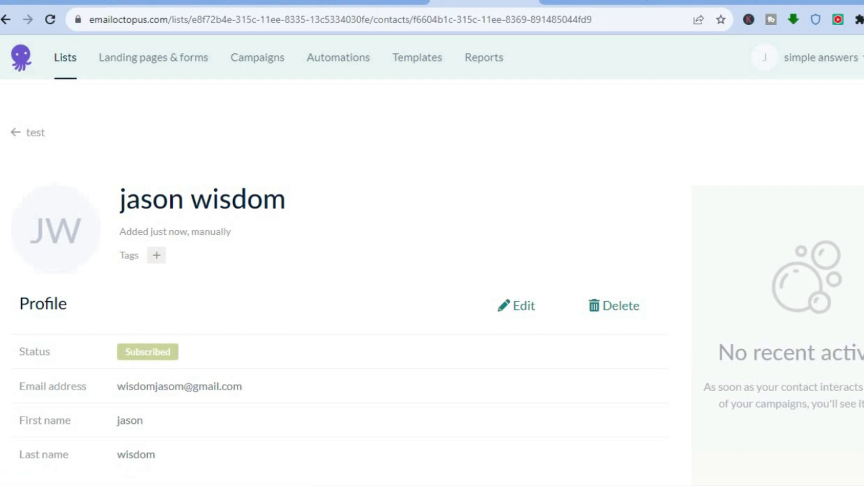
Step: Create a new landing page in Landing pages & forms that stores its contacts in the test list
scroll(342, 270, down, 2)
scroll(342, 270, up, 2)
click(139, 60)
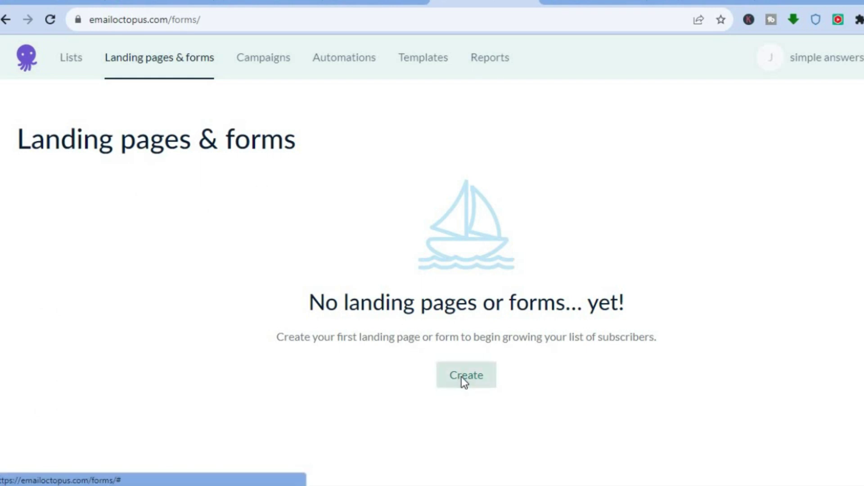
click(465, 382)
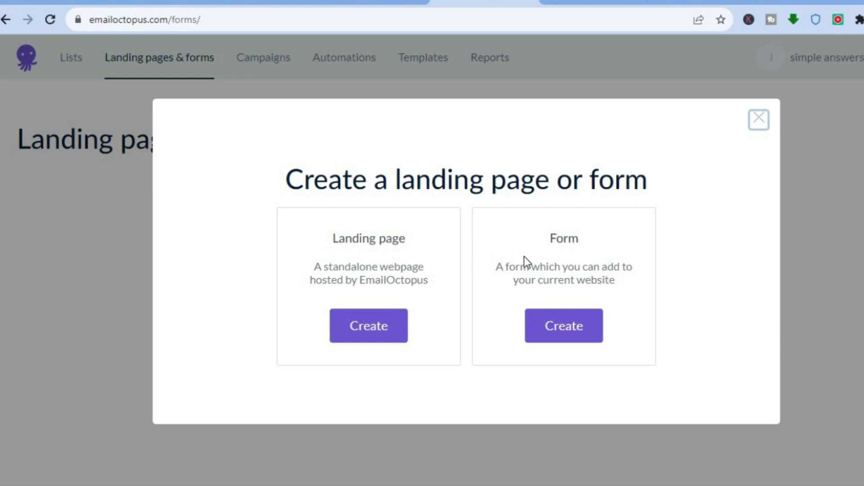
click(363, 343)
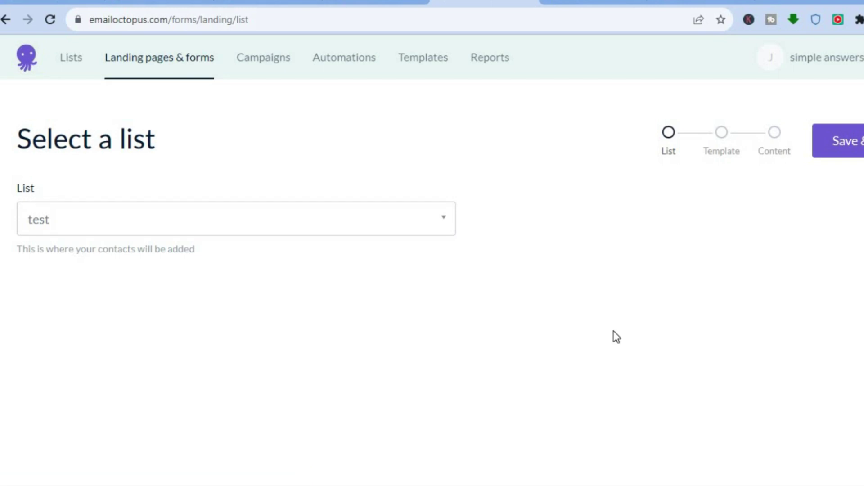
click(860, 139)
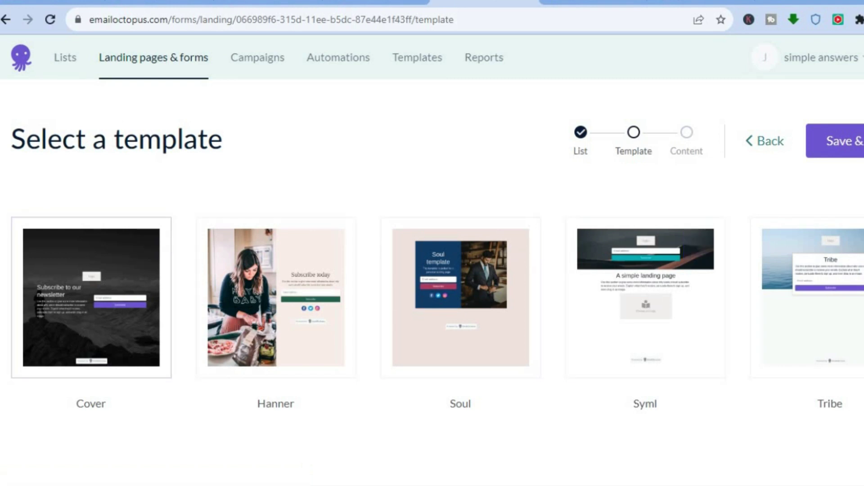
Step: Choose the Soul template for the landing page and select its title block in the editor
scroll(432, 264, down, 1)
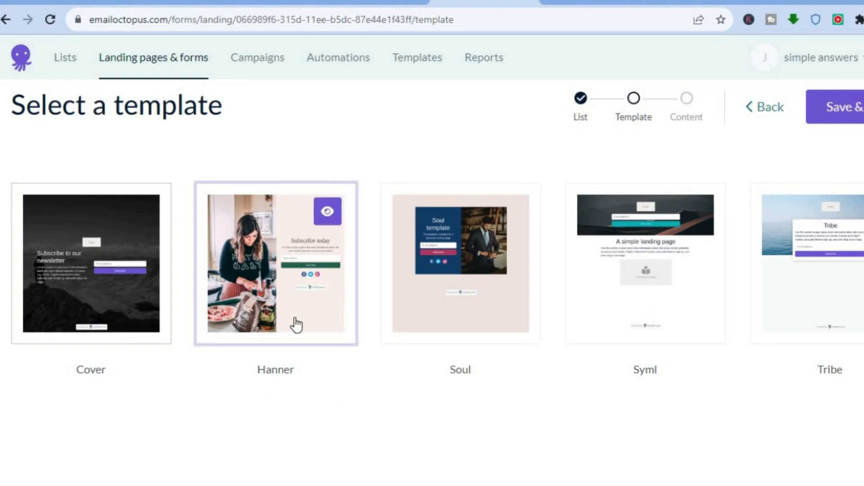
click(461, 288)
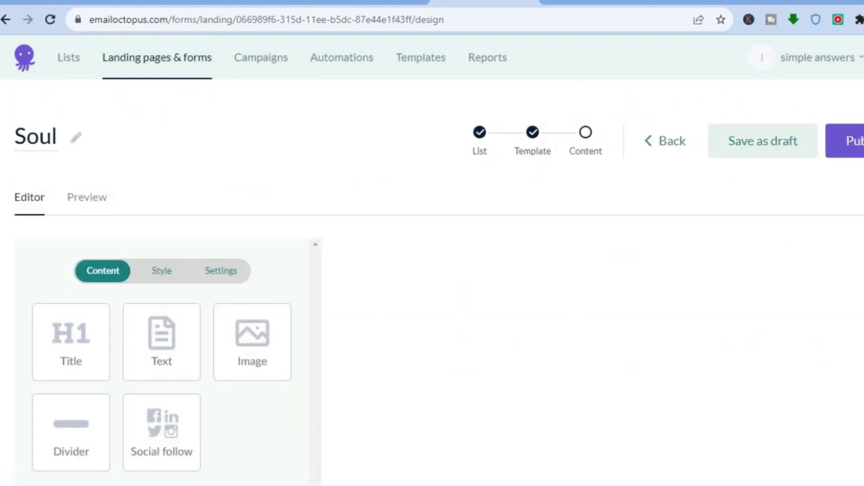
scroll(432, 270, down, 3)
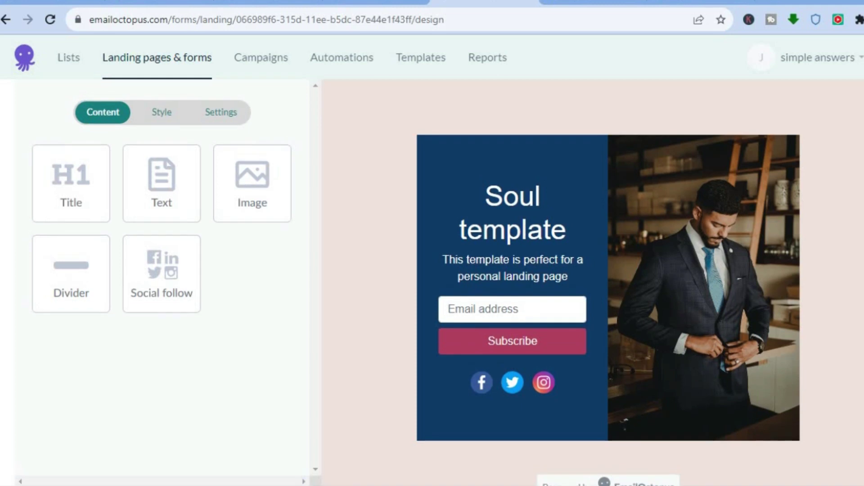
click(551, 229)
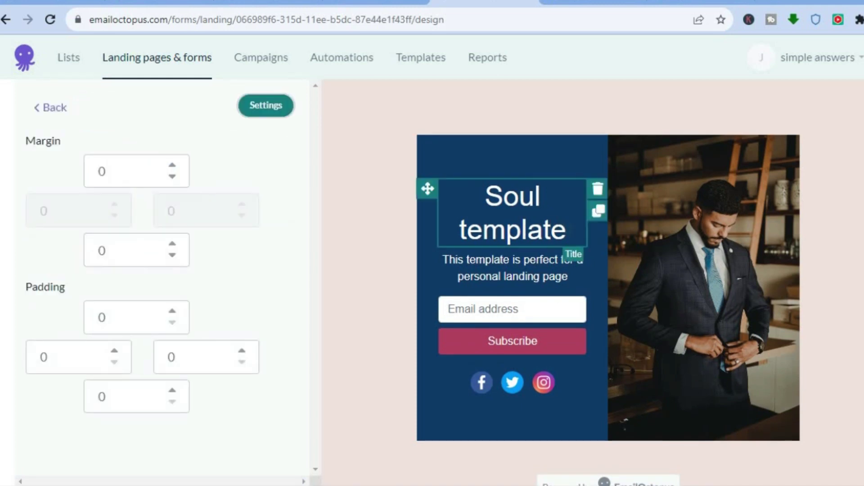
Step: Replace the landing page's title text with "Simply" and "ANSWERS" on a second line
triple_click(503, 203)
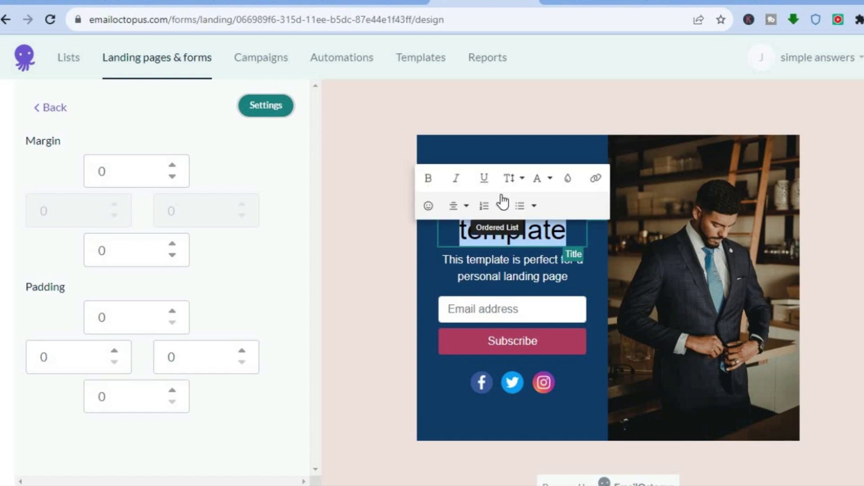
text(Simpl)
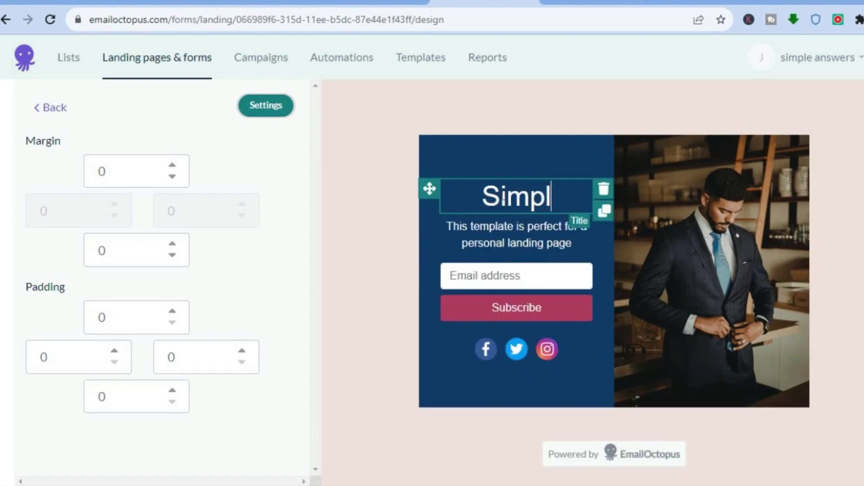
text(y)
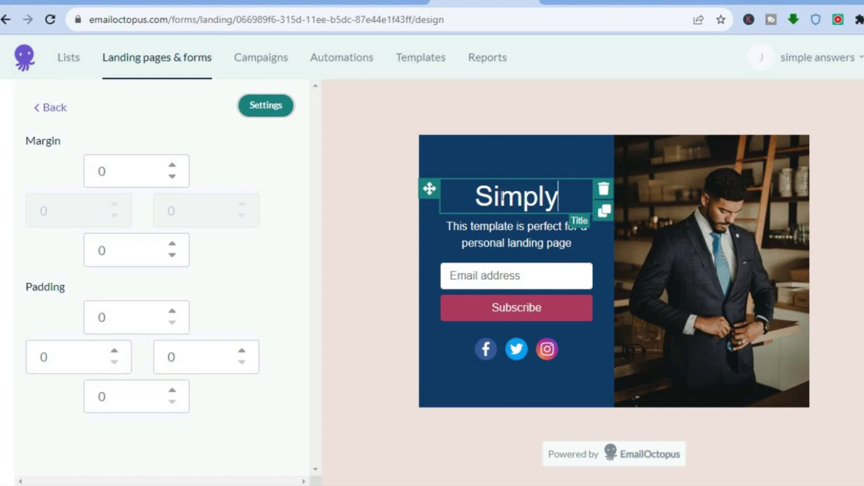
key(Return)
text(an)
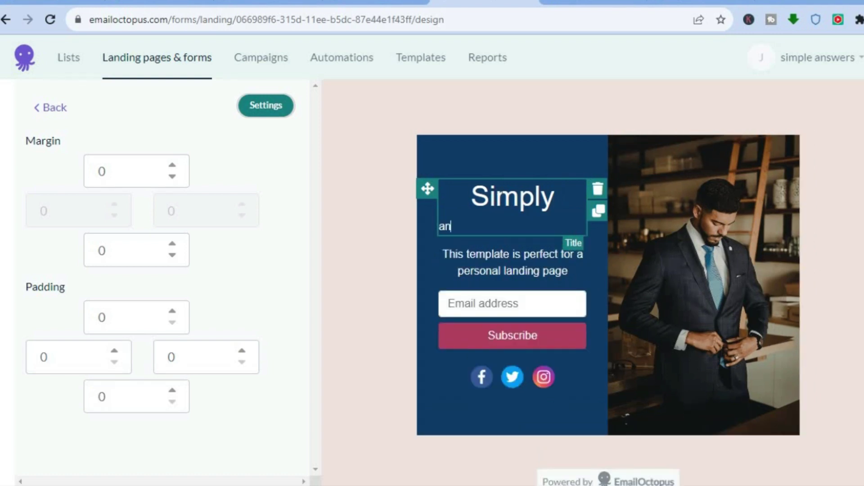
key(BackSpace)
key(BackSpace)
text(ANSWERS)
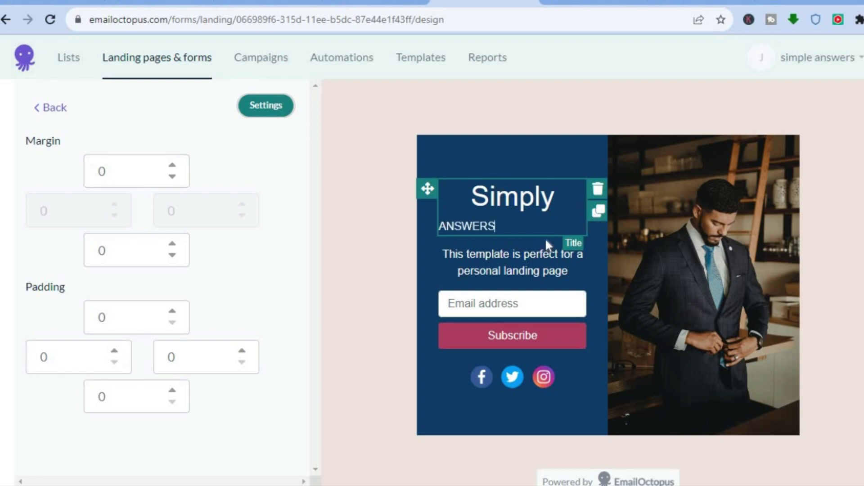
Step: Make the word "ANSWERS" in the title block bold and set its font size to 30
drag(495, 225, 428, 224)
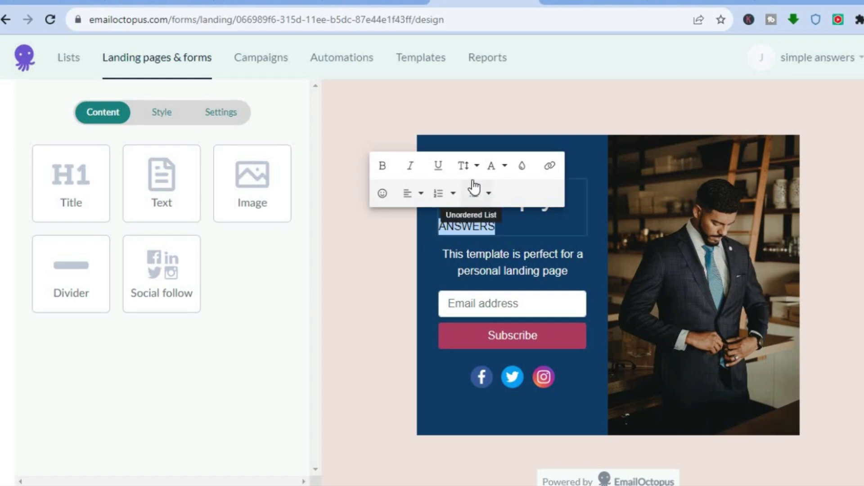
click(387, 169)
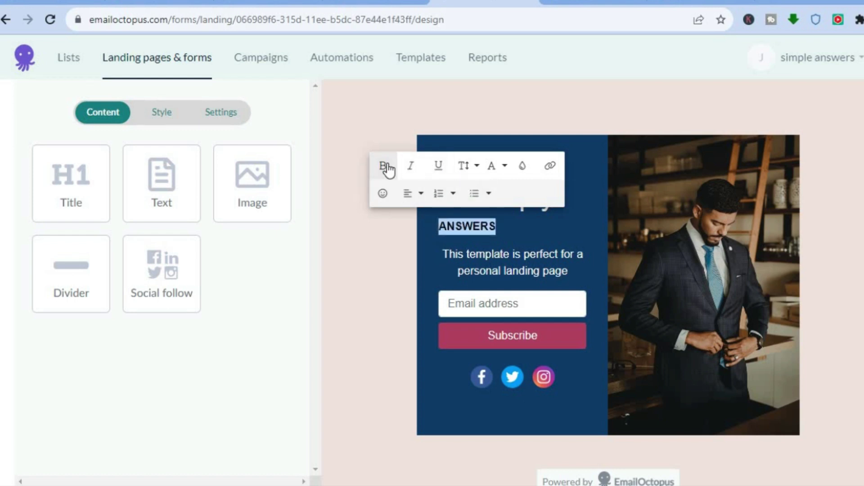
click(475, 167)
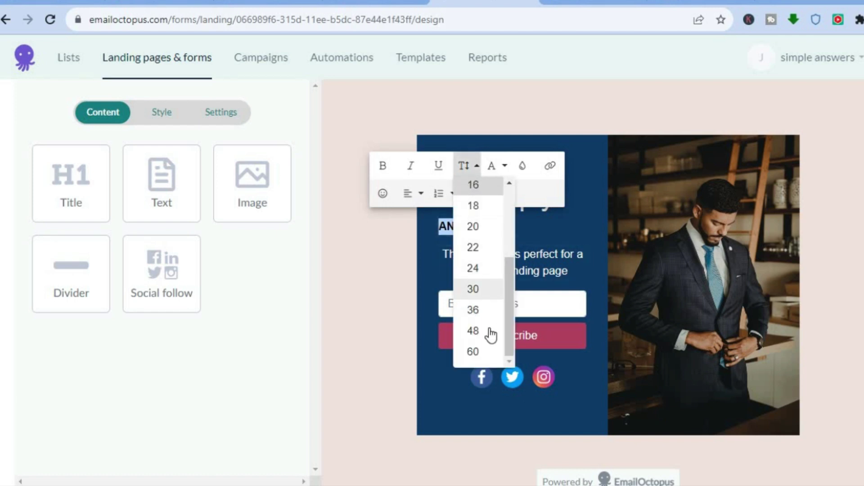
click(477, 290)
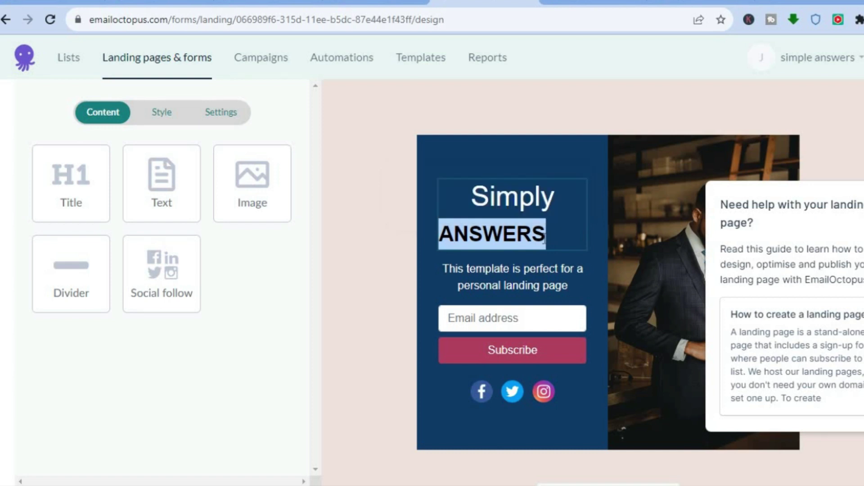
click(545, 238)
Step: Add the First name field to the landing page's sign-up form and return to the content blocks
click(528, 285)
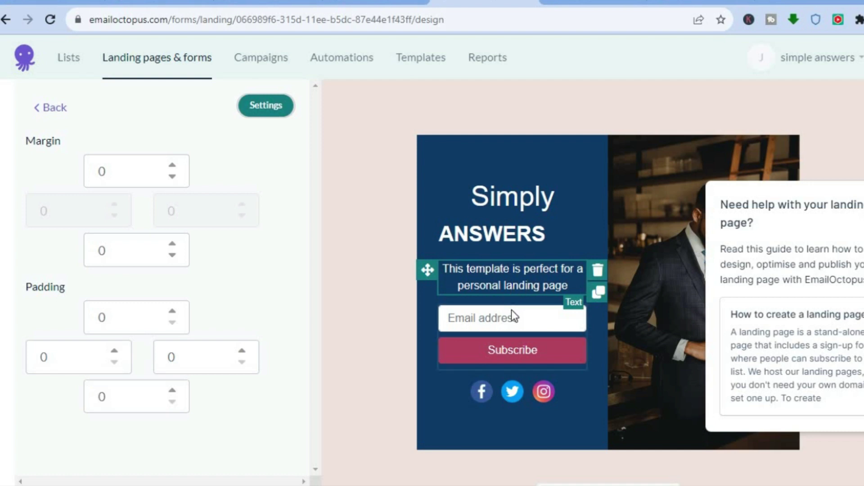
click(512, 322)
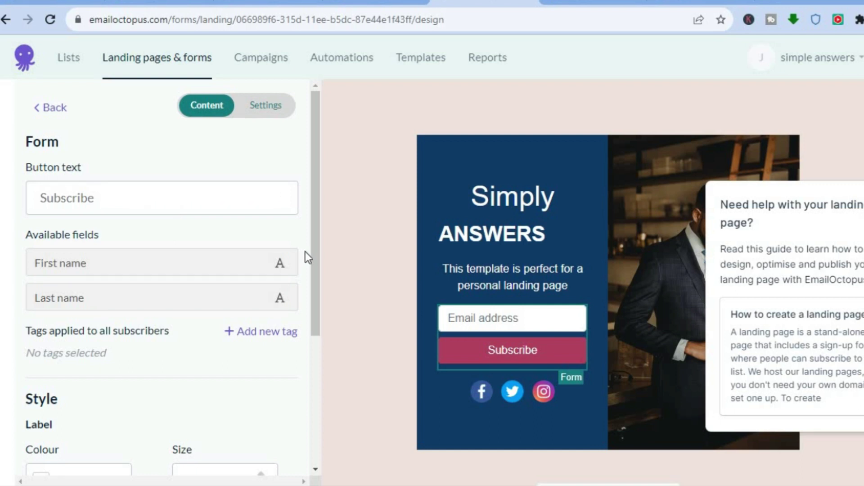
drag(317, 238, 310, 291)
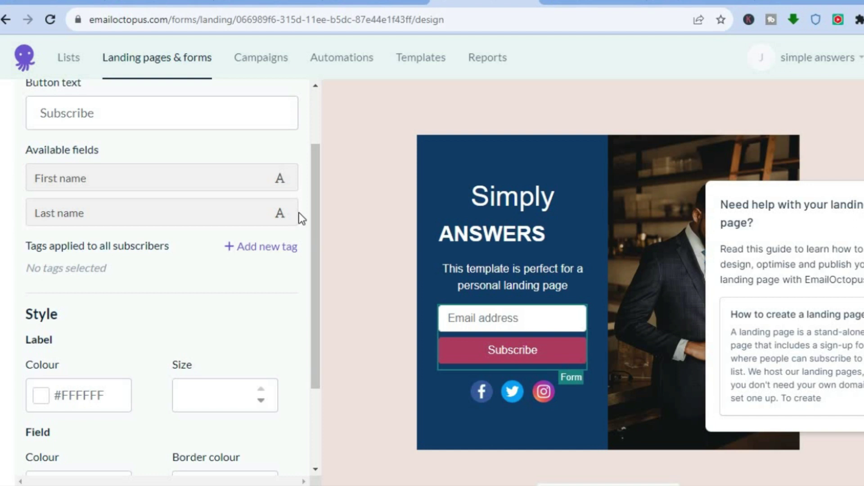
click(239, 180)
drag(320, 223, 317, 144)
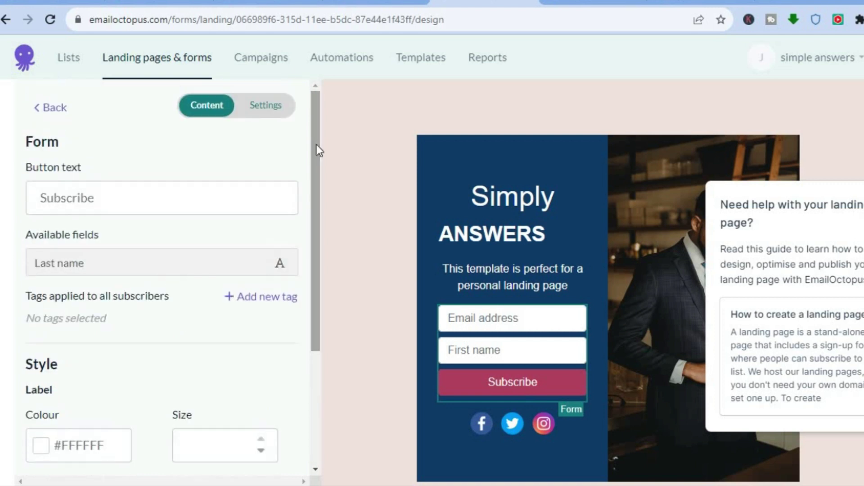
click(39, 108)
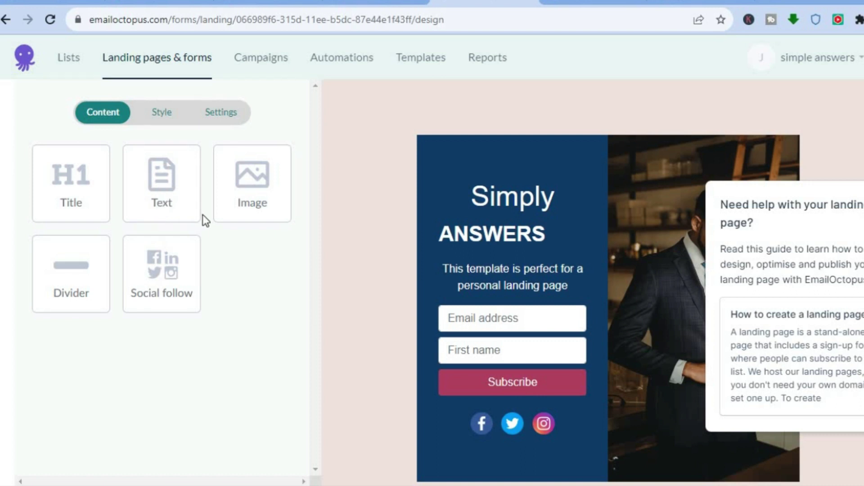
Step: Insert an image block between the title and the description text, and delete it again
mouse_move(255, 202)
mouse_down()
mouse_move(447, 185)
mouse_move(506, 210)
mouse_up()
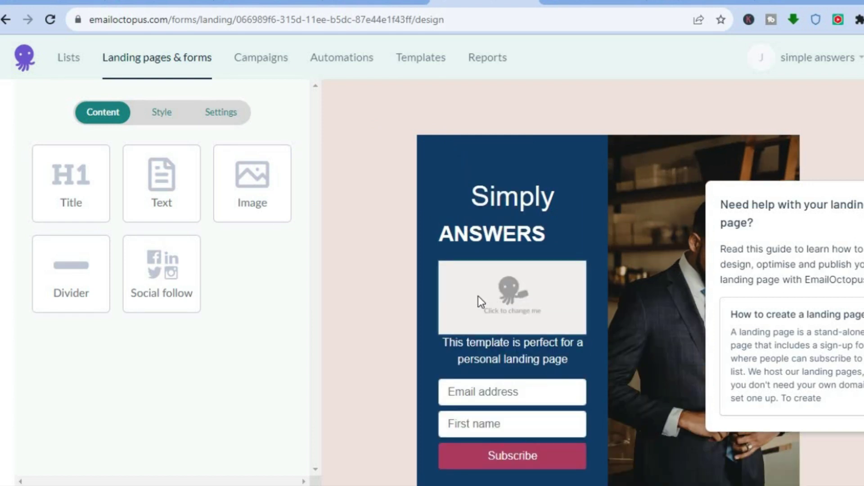
click(478, 302)
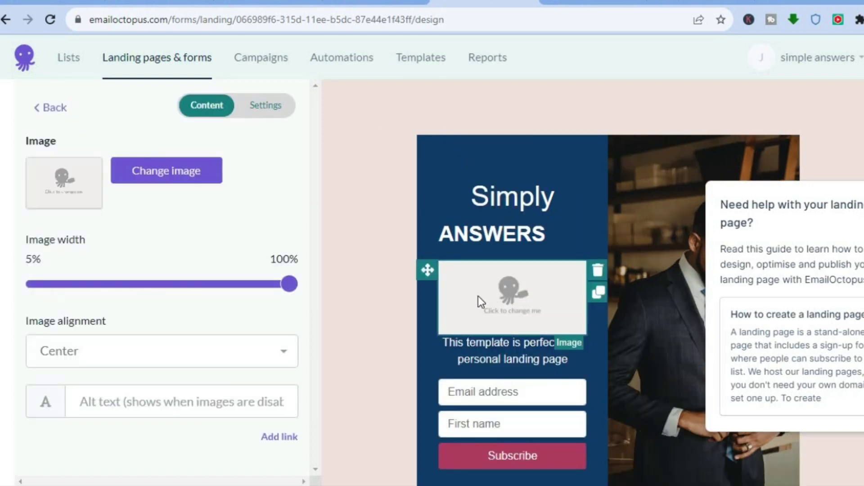
click(598, 269)
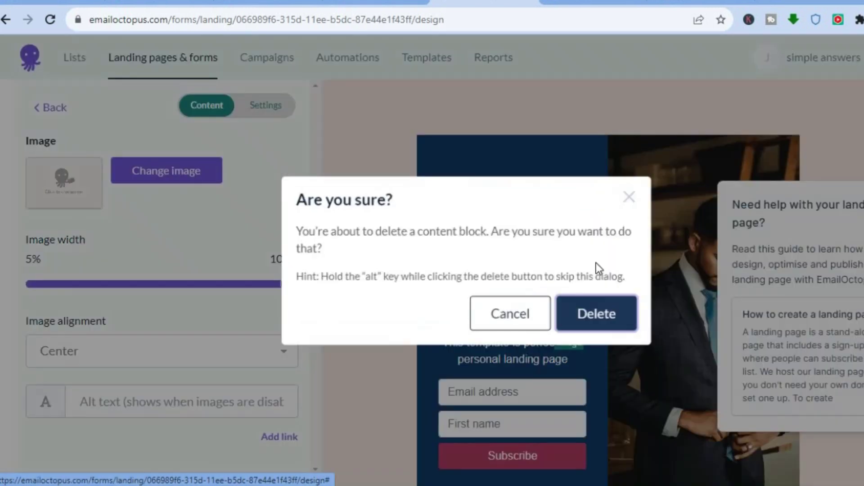
click(571, 305)
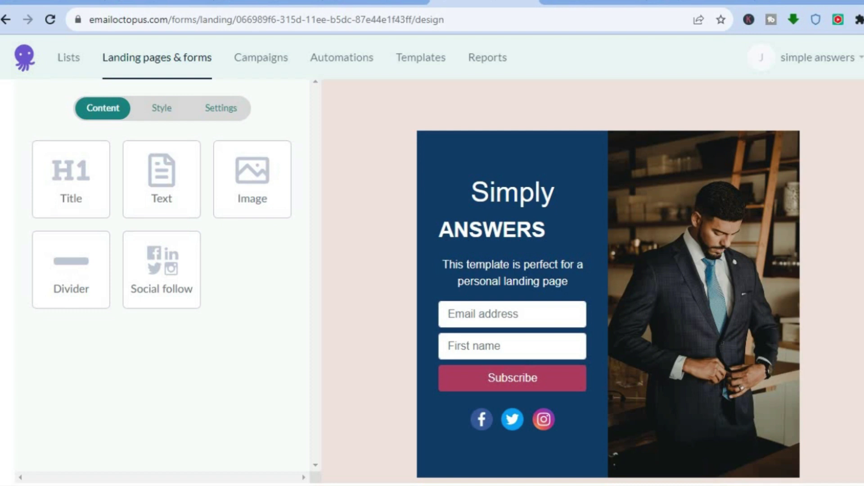
Step: Publish the Soul landing page, view its live version, and return to the editor
scroll(607, 279, down, 1)
scroll(608, 279, up, 1)
scroll(433, 279, up, 3)
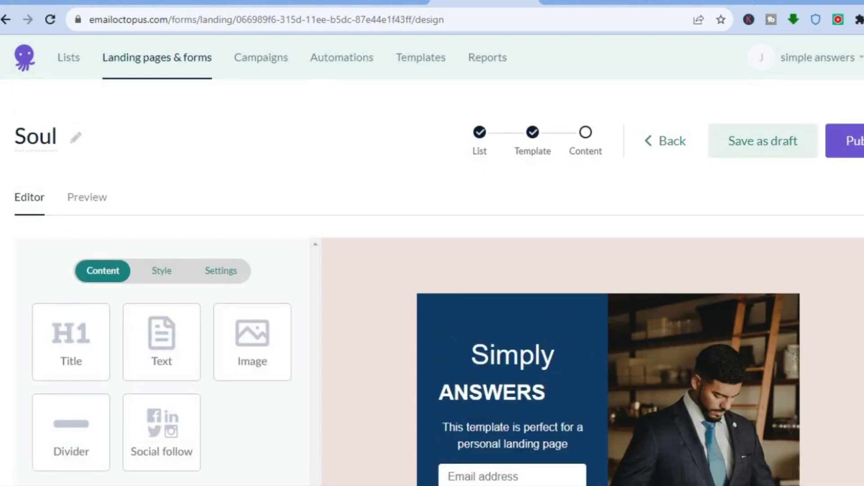
click(845, 155)
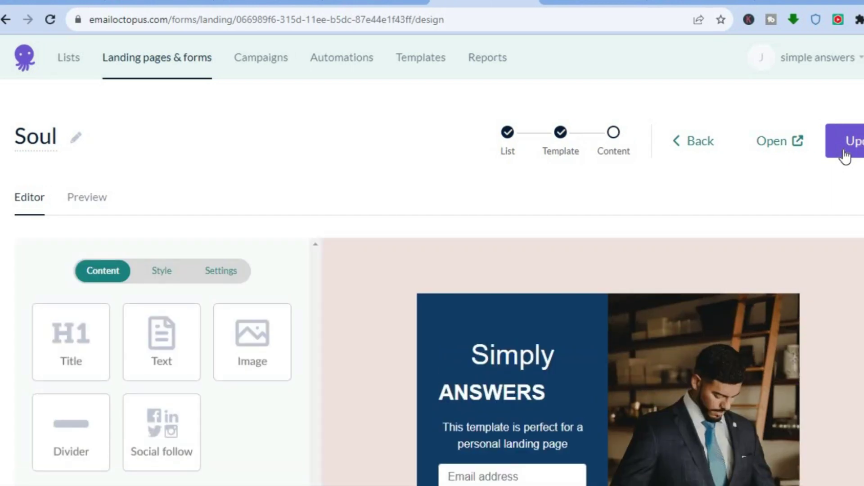
click(786, 143)
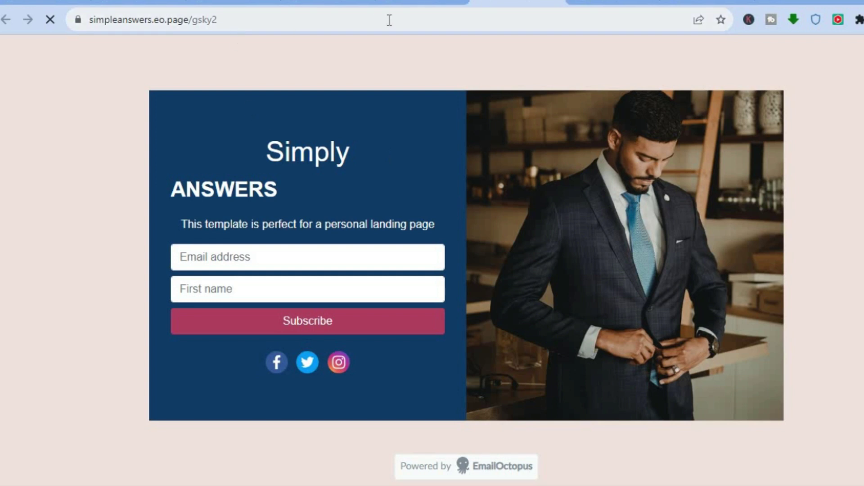
click(556, 2)
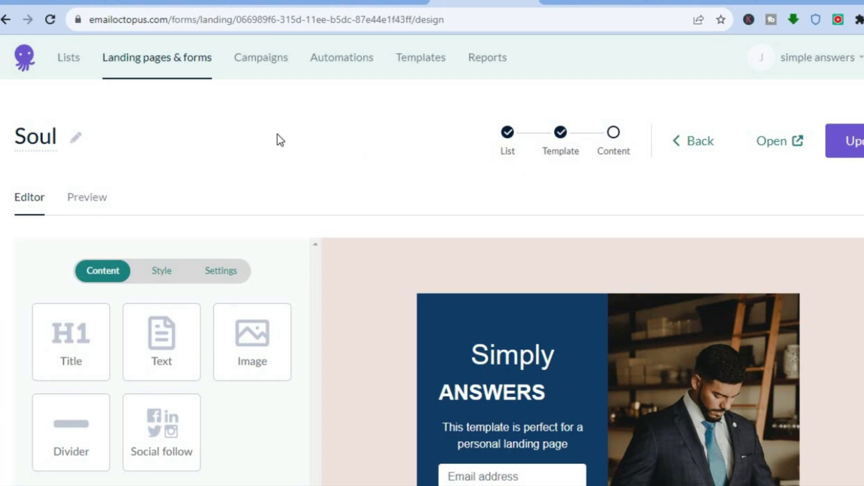
Step: Create a new form in Landing pages & forms for the test list, using the Pop-up style and the Marie template
click(166, 61)
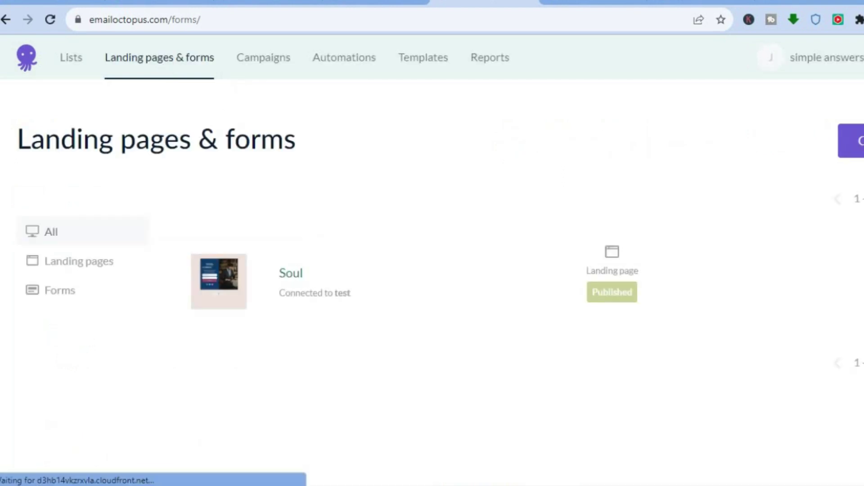
click(860, 139)
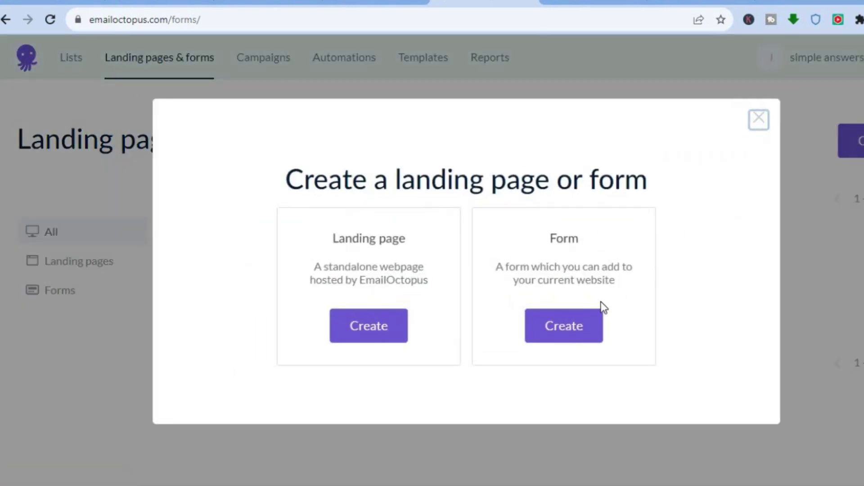
click(586, 323)
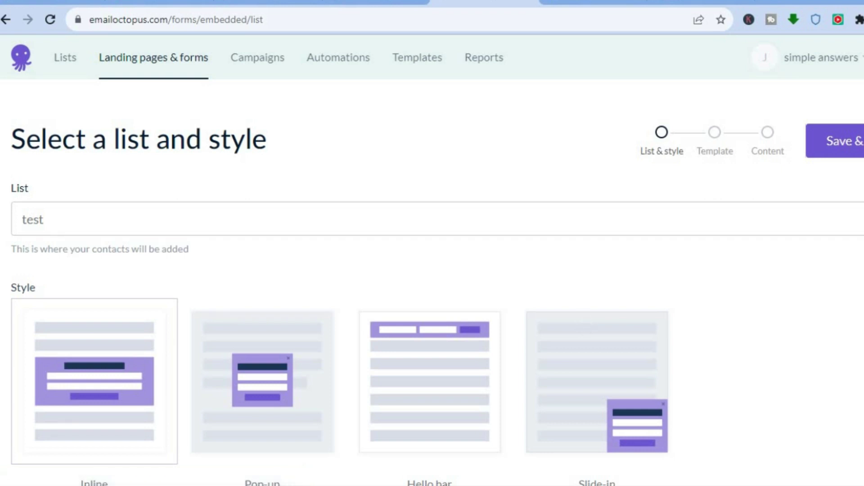
scroll(432, 270, down, 2)
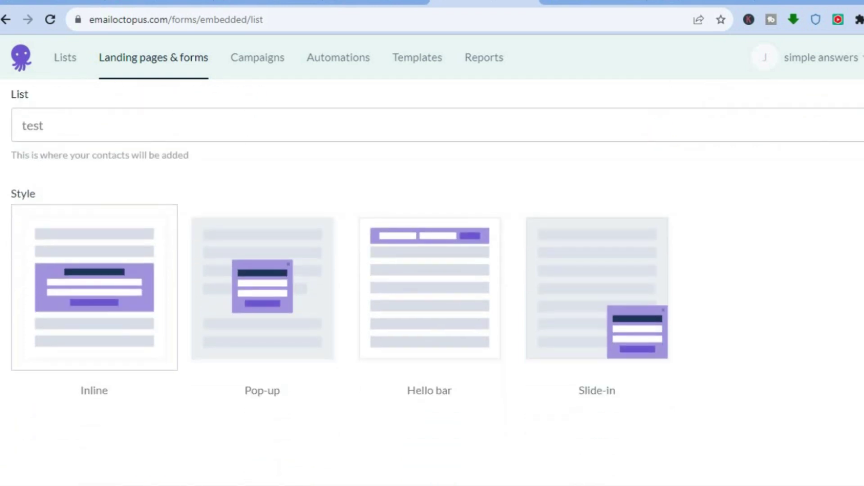
click(250, 305)
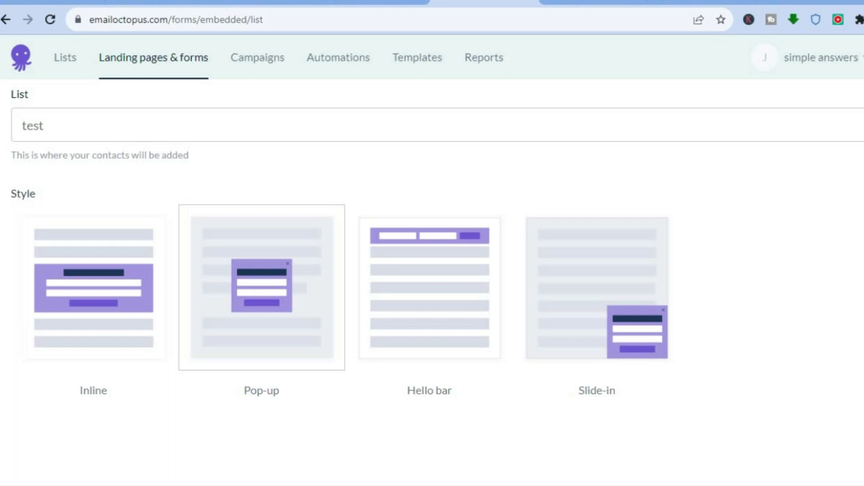
scroll(432, 270, up, 2)
click(857, 143)
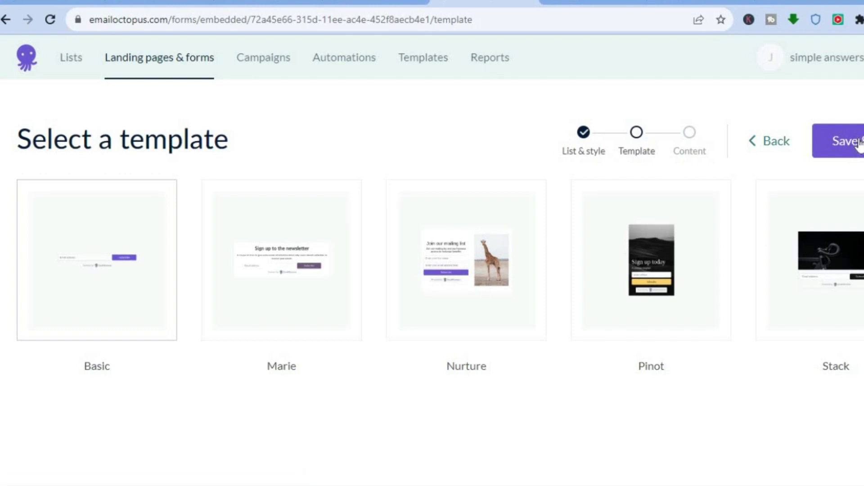
click(264, 252)
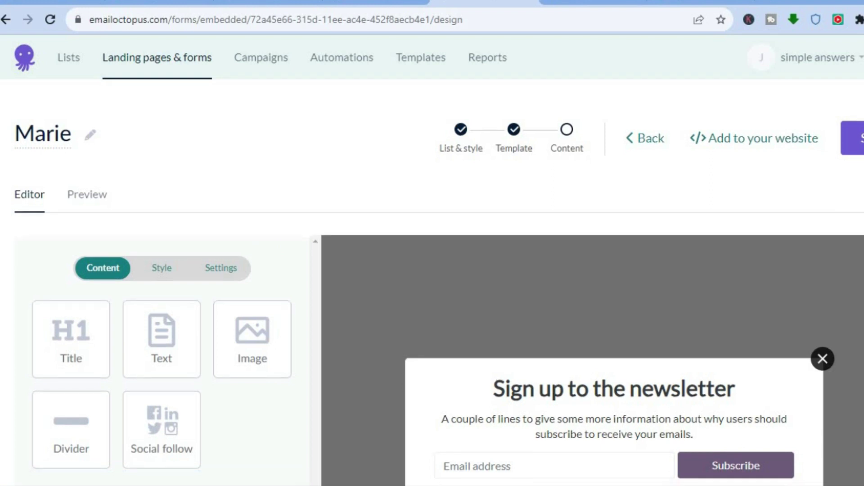
Step: Add the First name field to the sign-up form in the Marie pop-up
scroll(690, 225, down, 3)
click(670, 250)
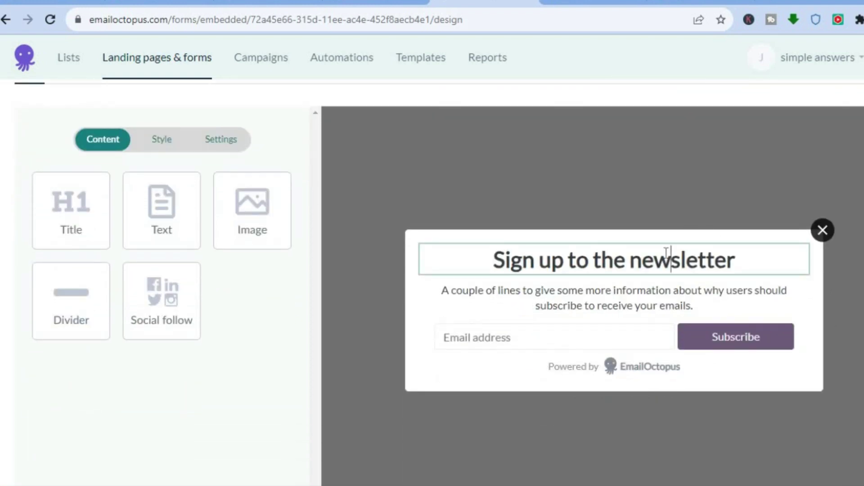
click(741, 261)
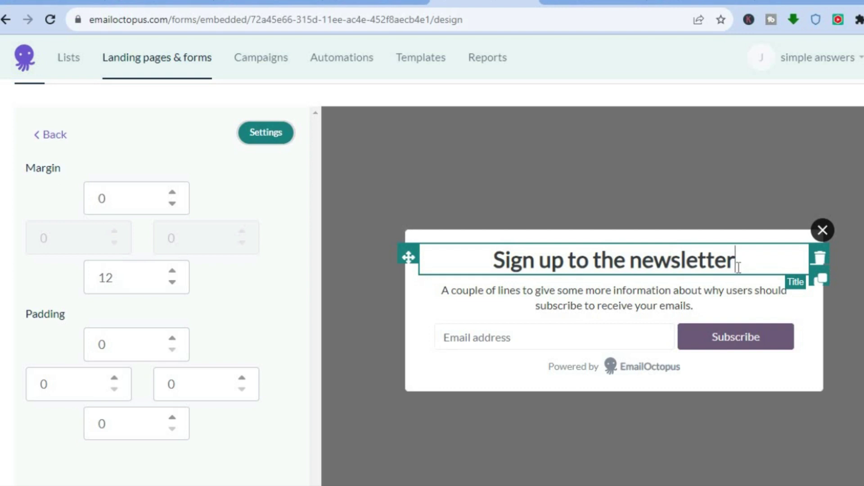
click(693, 295)
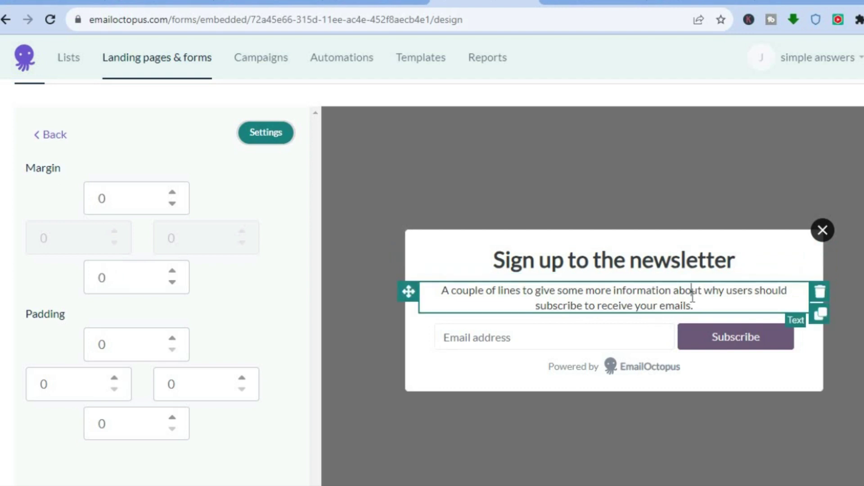
click(615, 339)
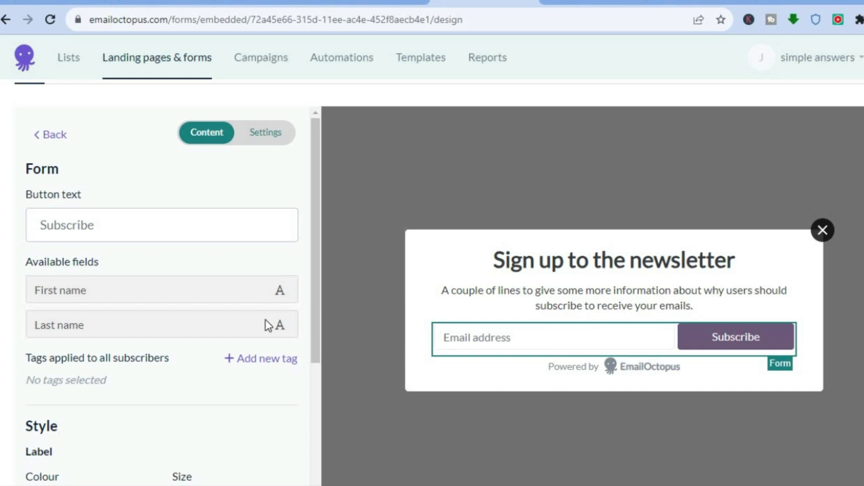
click(248, 297)
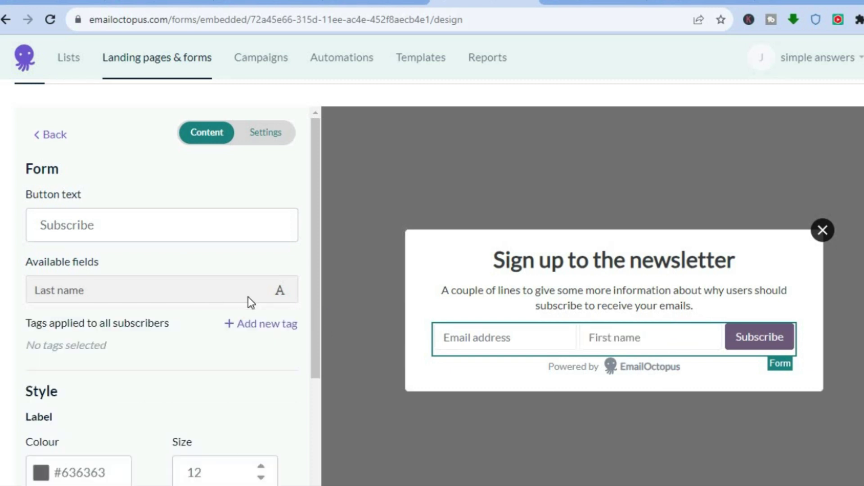
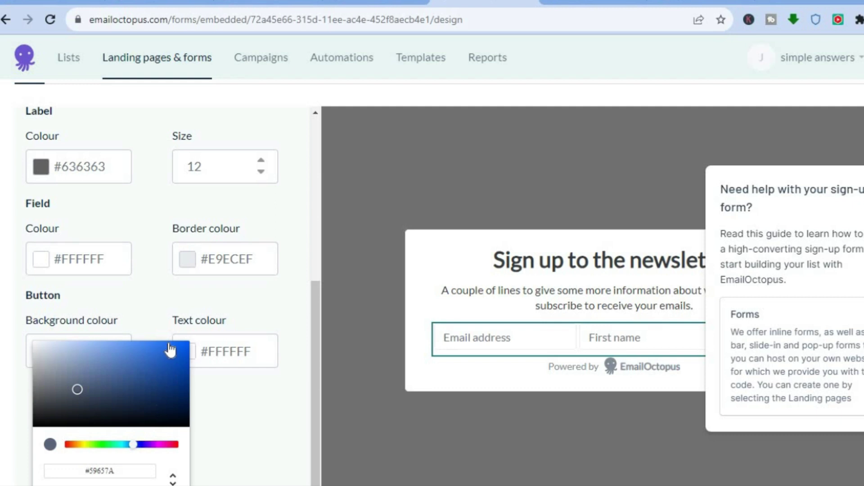
Step: Set the Subscribe button's background colour to #2271FC and the pop-up form's background colour to #29EE0B
click(170, 346)
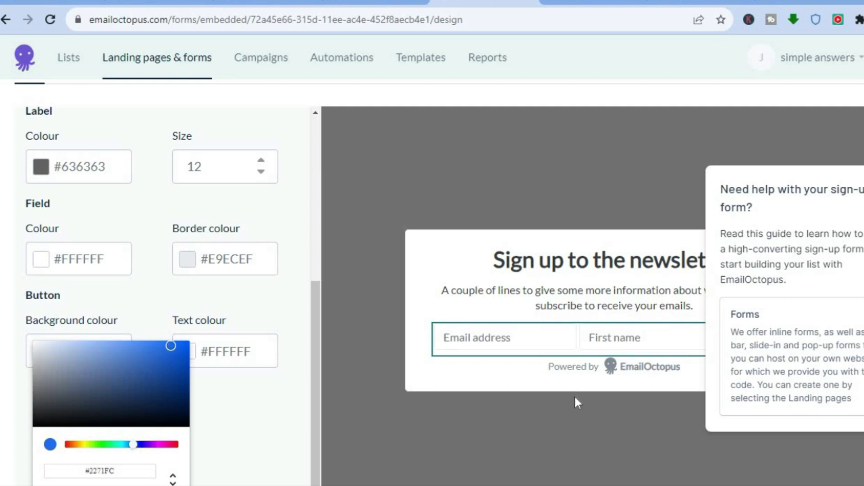
click(564, 441)
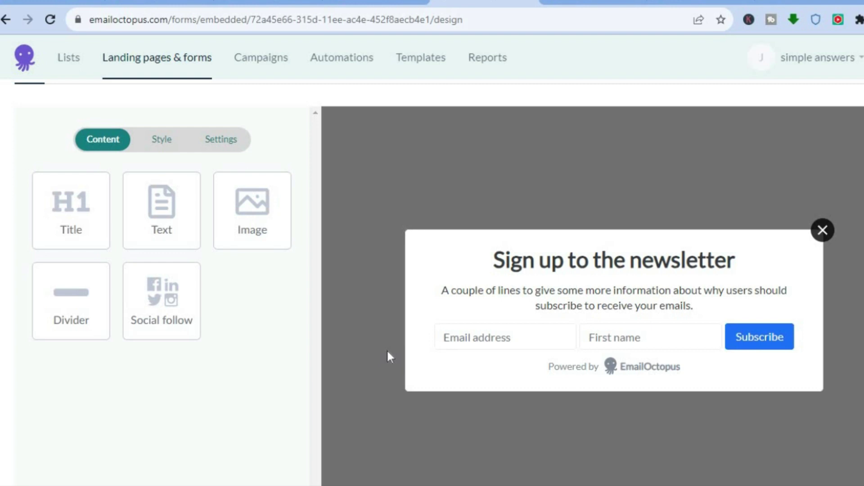
click(153, 138)
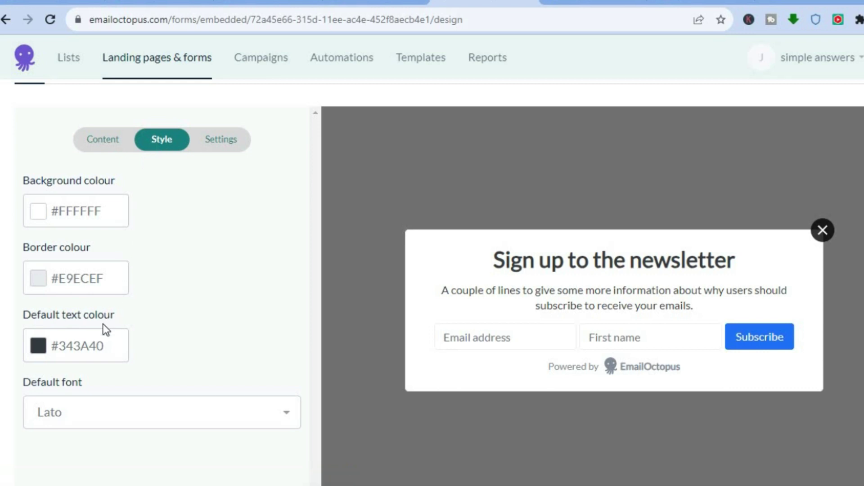
click(38, 212)
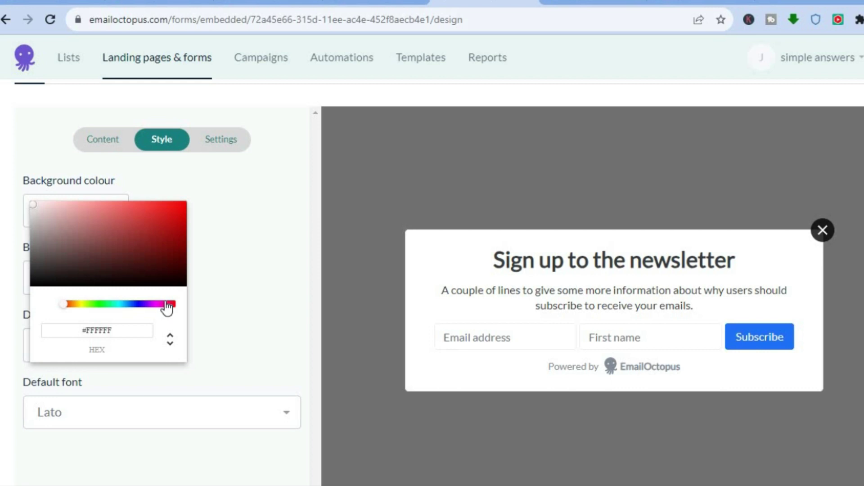
click(99, 306)
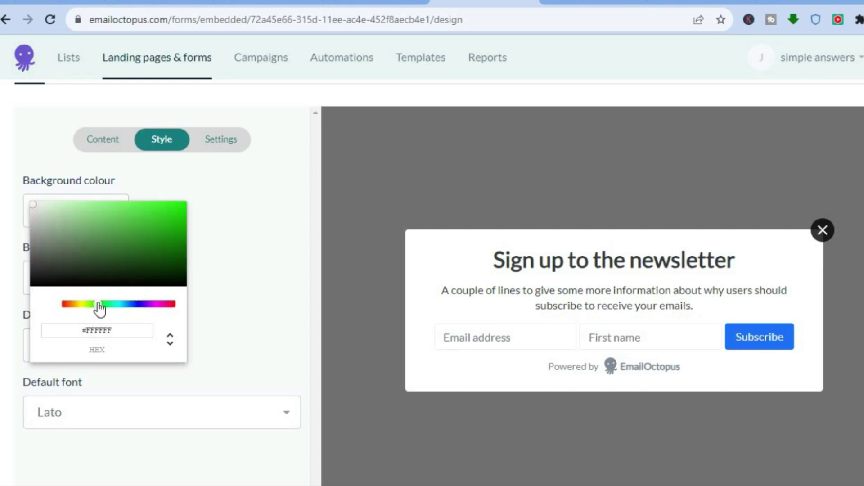
click(181, 212)
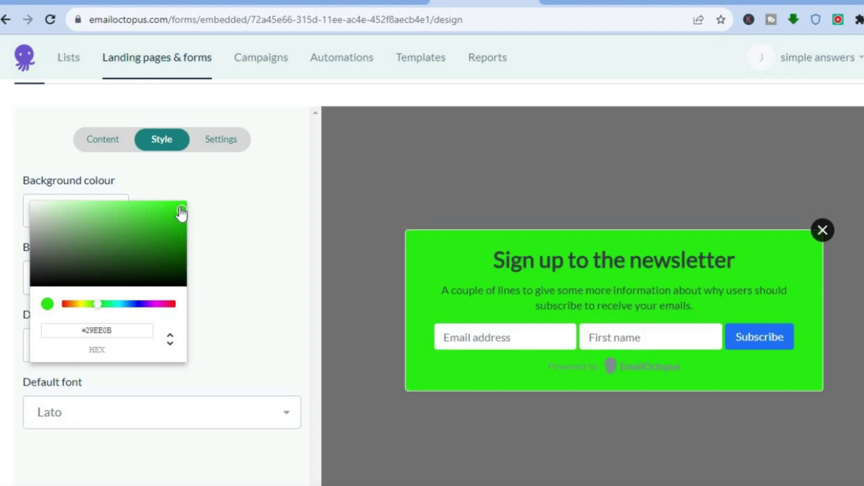
click(242, 210)
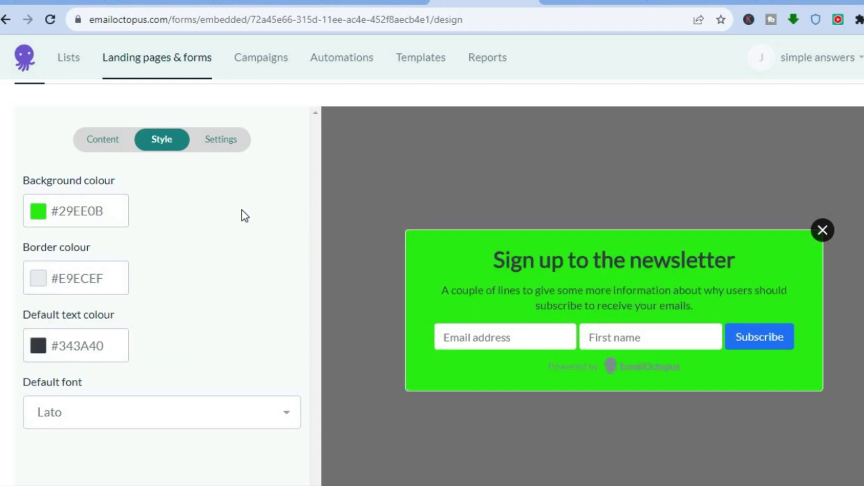
Step: Review the pop-up form's settings for the success message, consent, reCAPTCHA and display options
click(213, 141)
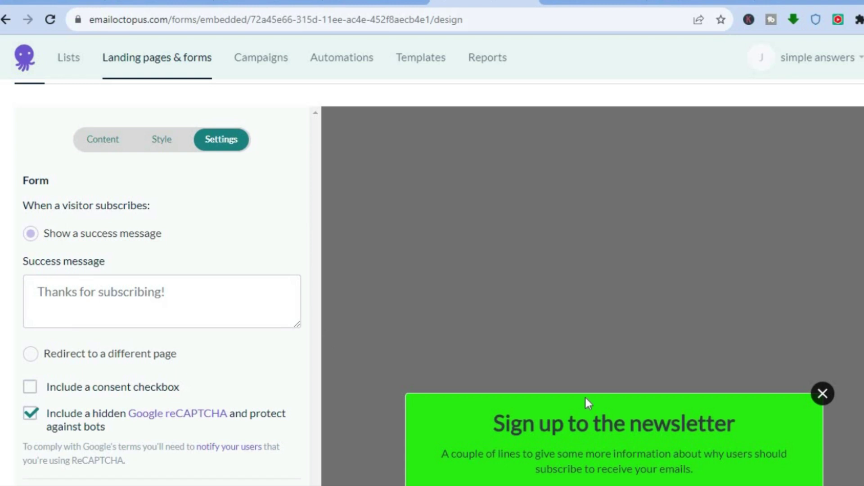
click(190, 301)
scroll(585, 284, down, 5)
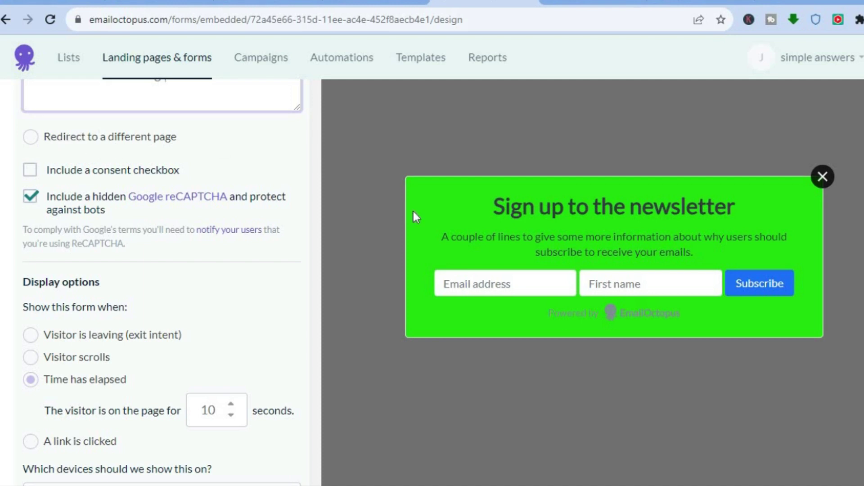
scroll(436, 225, up, 8)
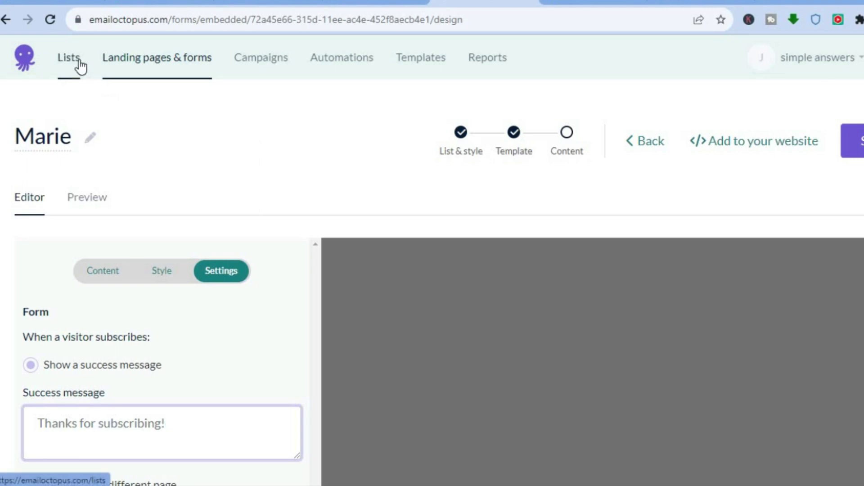
Step: Leave the Marie form editor without saving and start creating a new campaign
click(31, 71)
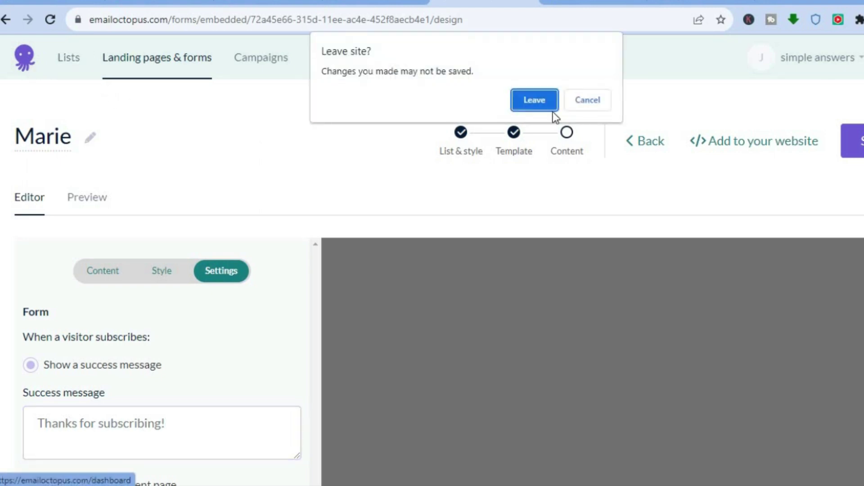
click(529, 105)
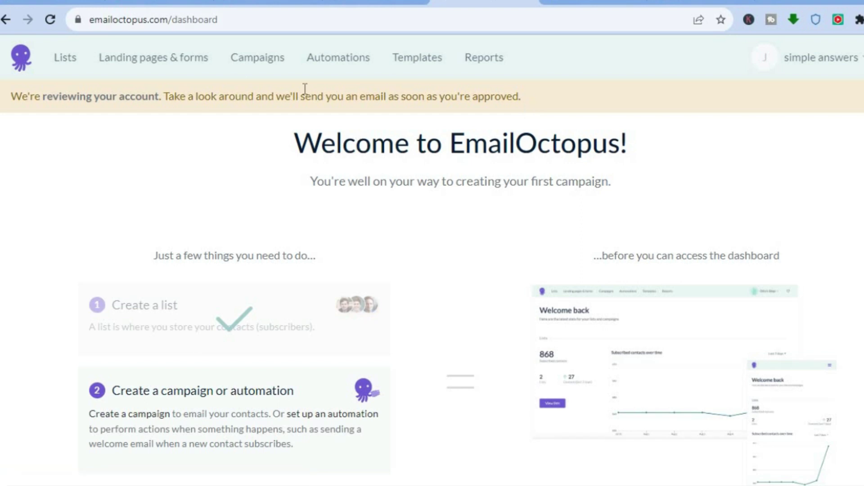
click(271, 62)
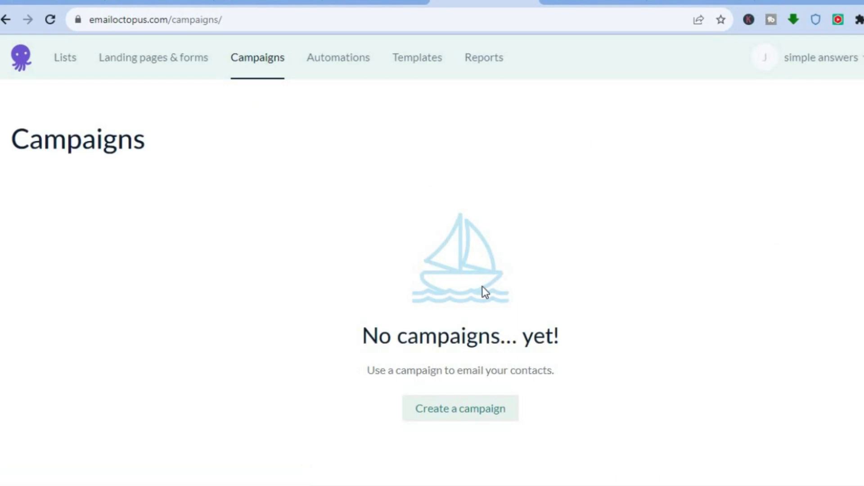
click(457, 410)
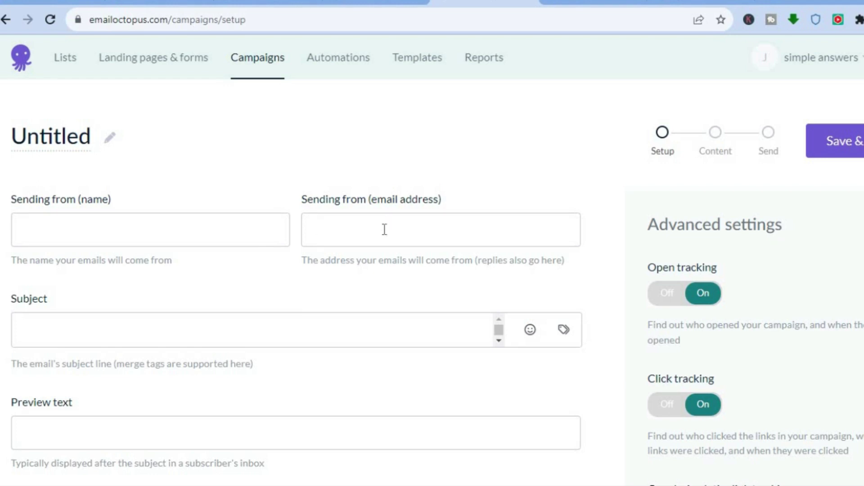
Step: Set the campaign's sender name to SIMPLE and fill in the sender's email address with a saved suggestion
scroll(432, 279, down, 3)
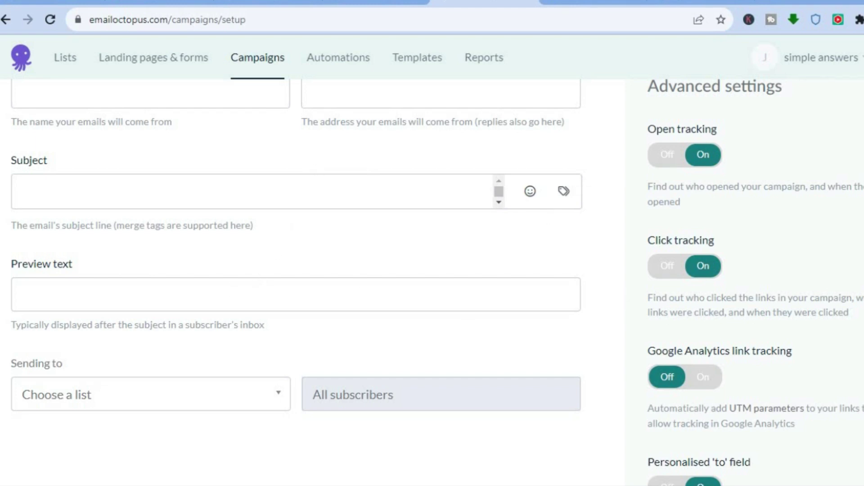
scroll(297, 279, down, 5)
scroll(297, 280, up, 8)
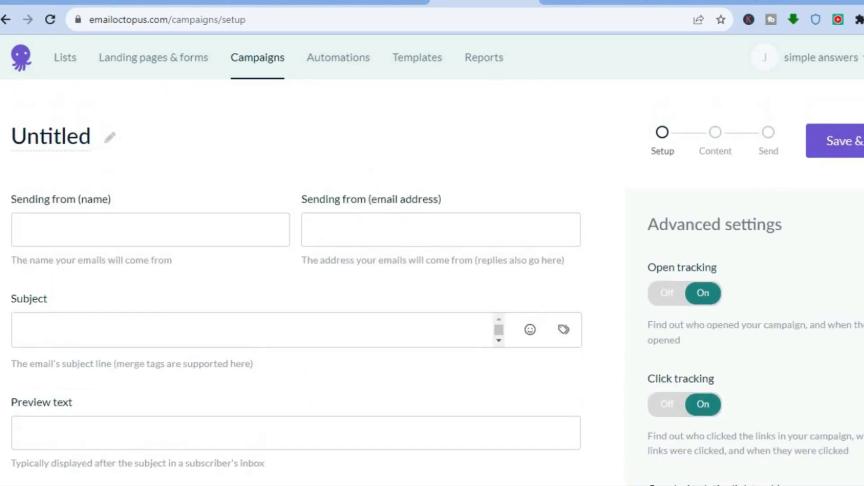
click(854, 150)
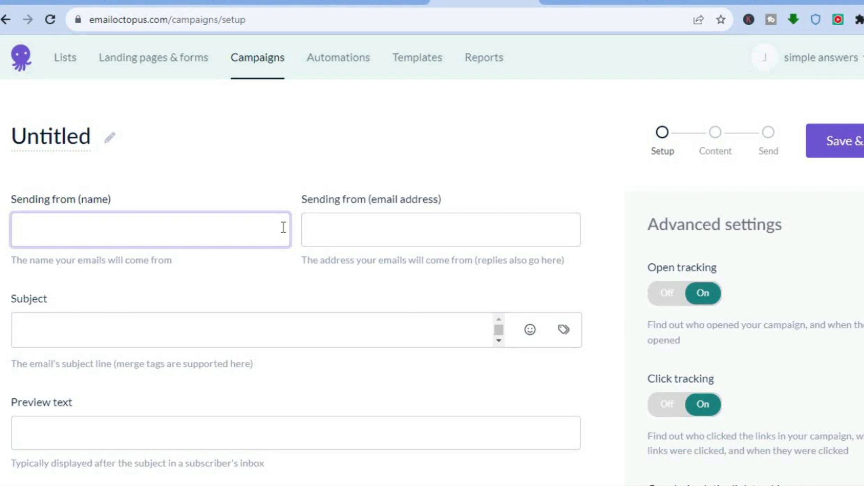
text(SIMPLE)
click(351, 229)
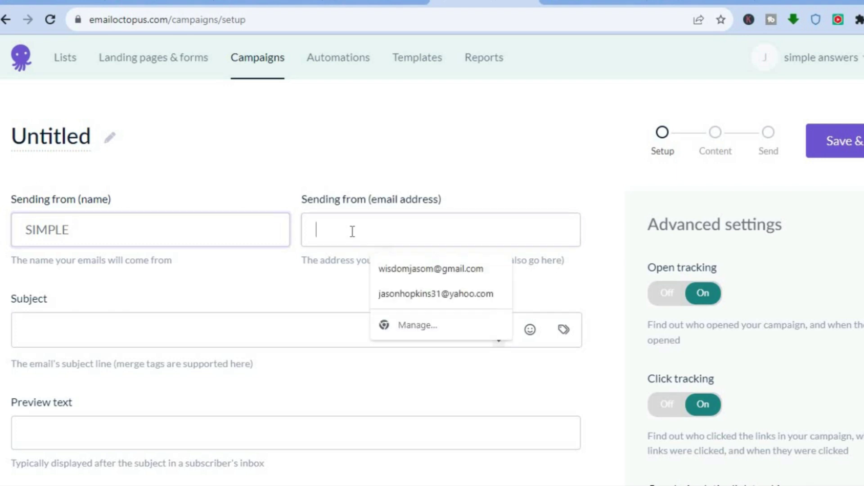
click(398, 303)
Step: Enter TEST as both the campaign's subject and its preview text
click(322, 329)
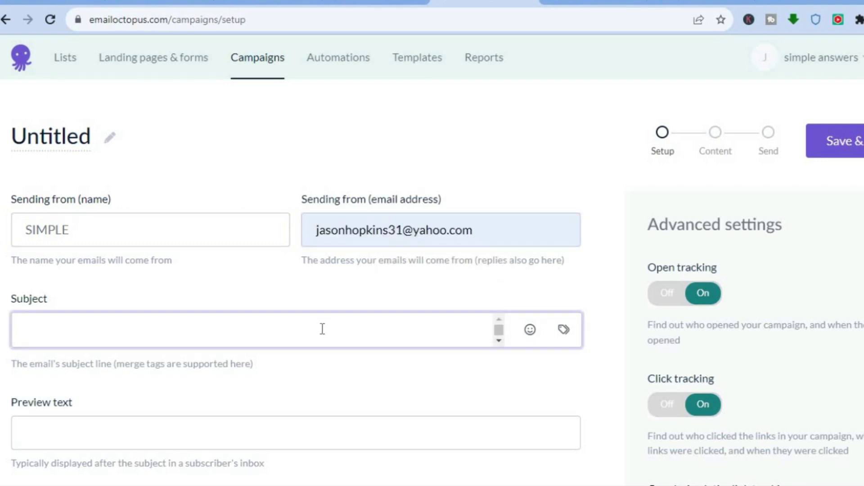
text(TEST)
click(267, 430)
text(TEST)
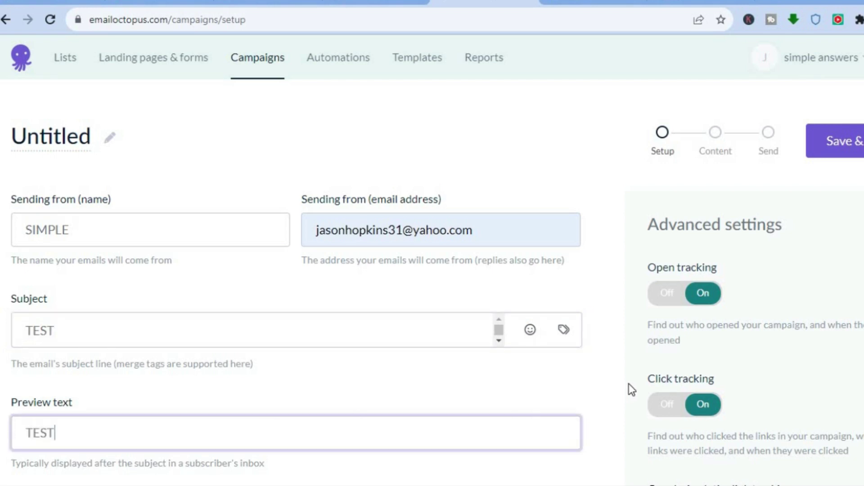
Step: Choose the test list as the campaign's recipients, then save the setup and continue with the free sender address
scroll(432, 270, down, 8)
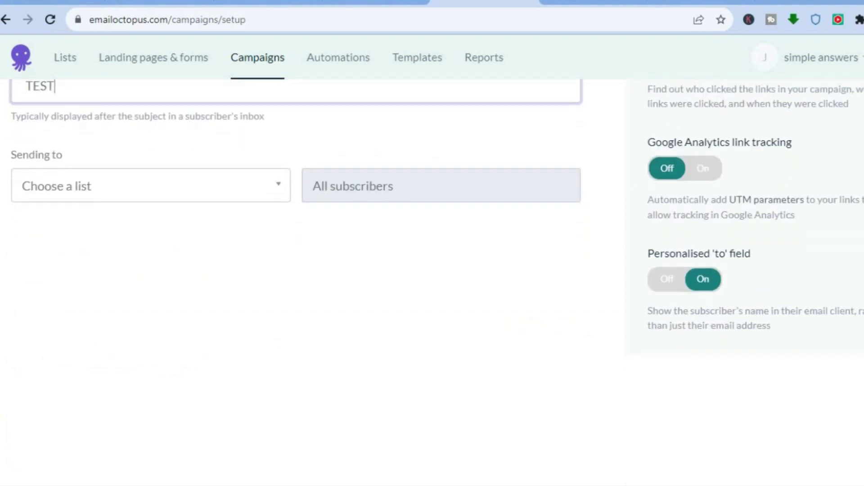
click(257, 187)
click(201, 236)
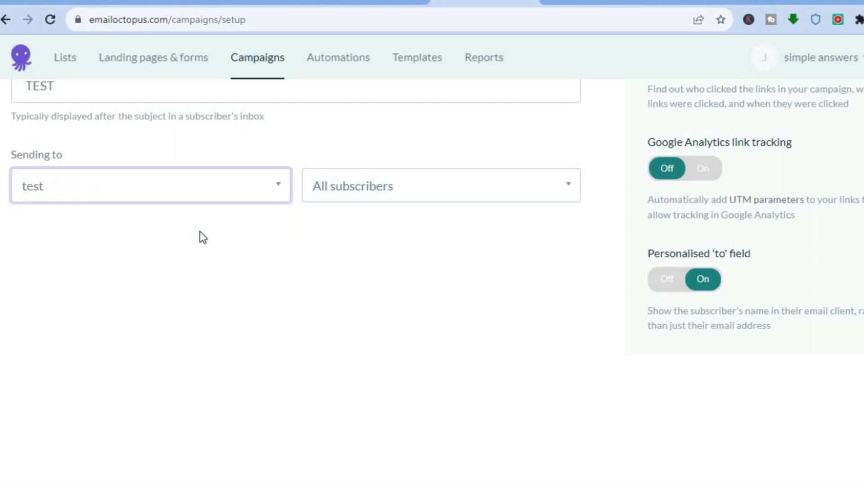
scroll(432, 270, up, 8)
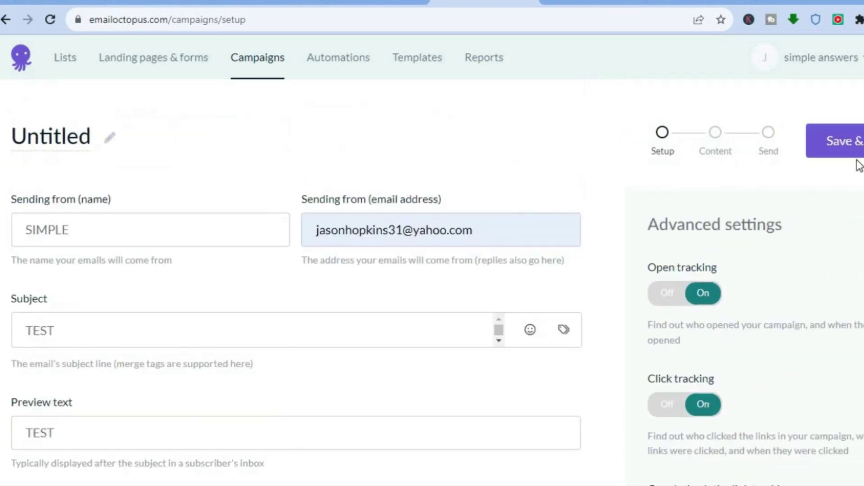
click(850, 143)
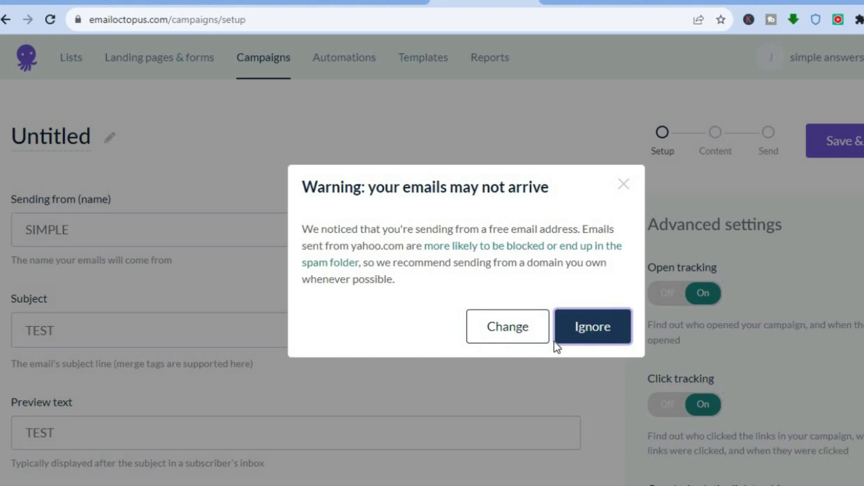
click(586, 332)
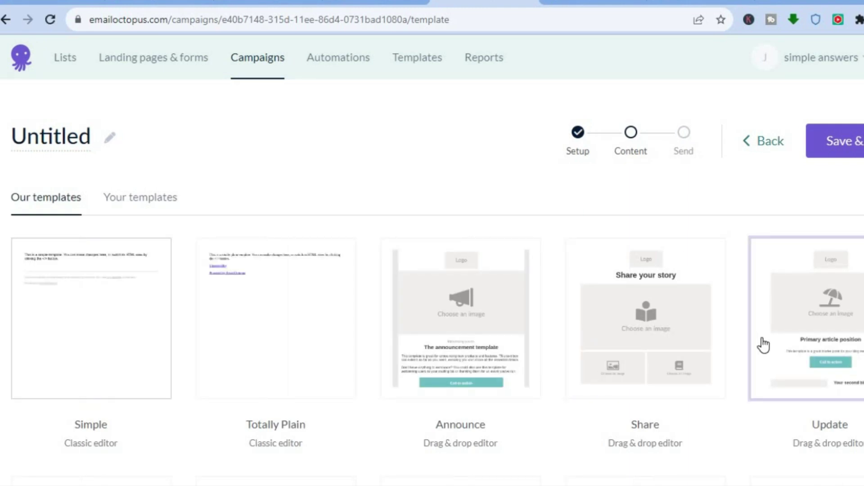
Step: Browse the ready-made email templates and apply Traveller: Blog to the campaign
mouse_move(699, 352)
scroll(432, 270, down, 10)
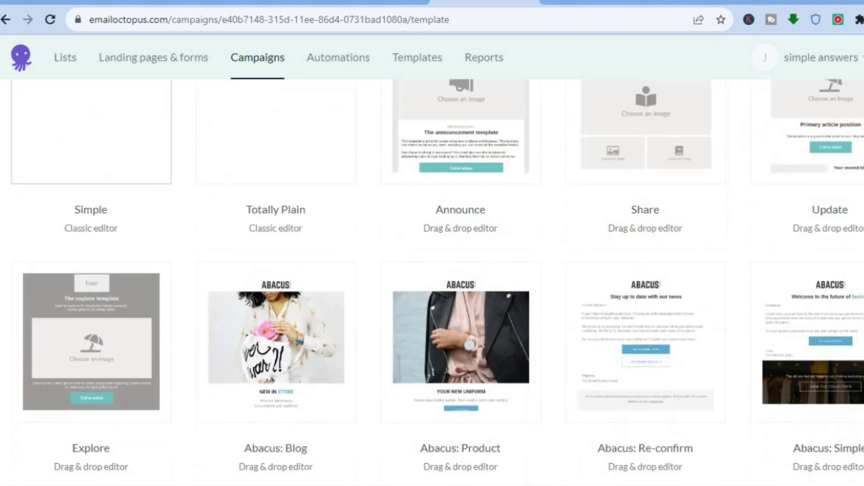
scroll(432, 270, down, 13)
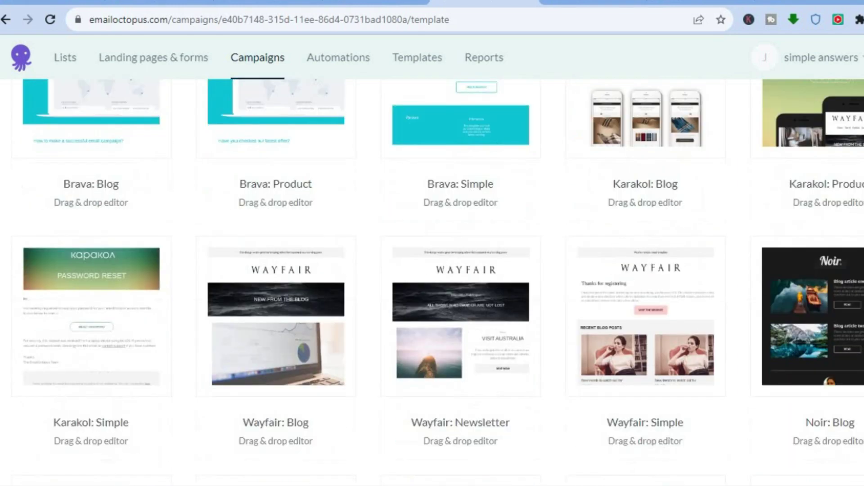
scroll(432, 271, down, 7)
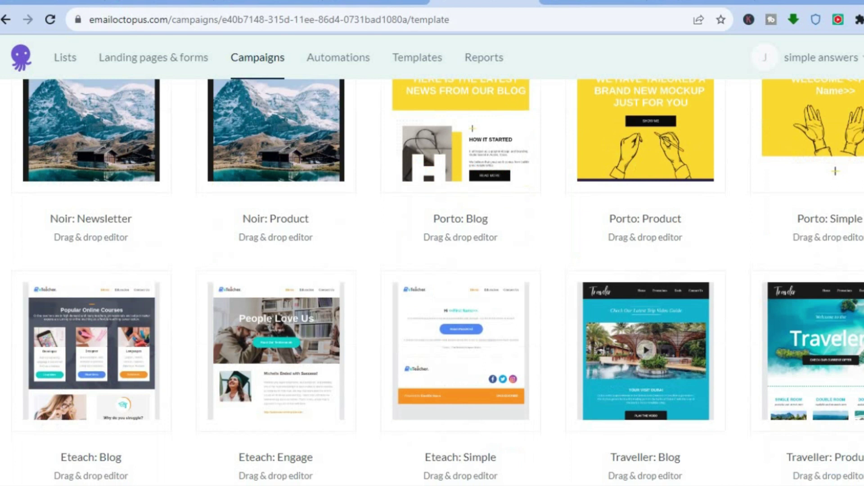
scroll(432, 270, up, 4)
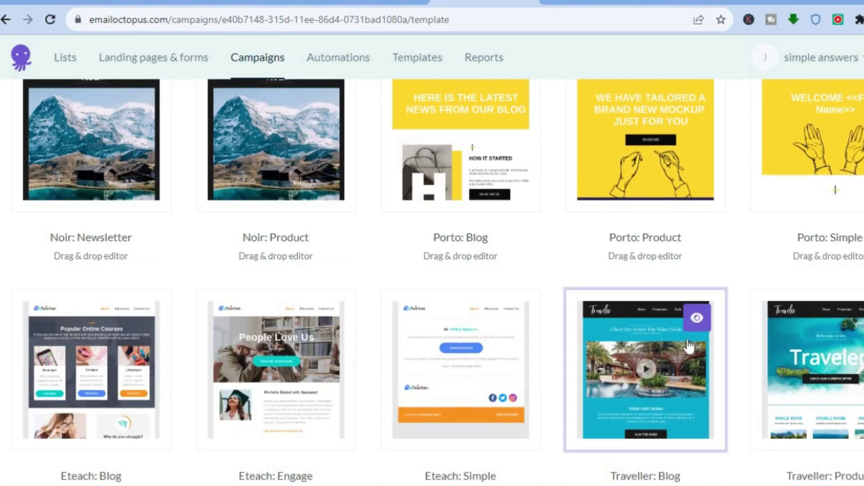
click(658, 378)
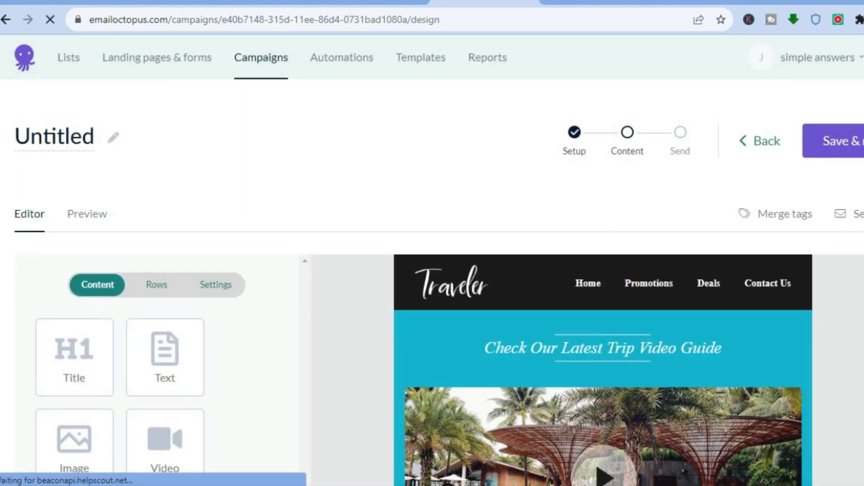
Step: Examine the Traveller: Blog email's layout and the settings of its divider and "Check Our Latest Trip Video Guide" text blocks
scroll(581, 315, down, 5)
scroll(580, 315, up, 3)
scroll(675, 198, up, 1)
scroll(675, 198, down, 3)
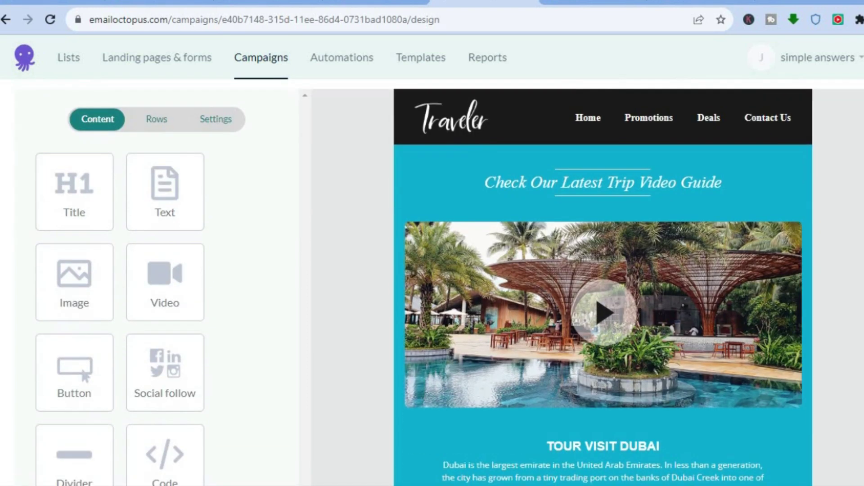
click(679, 202)
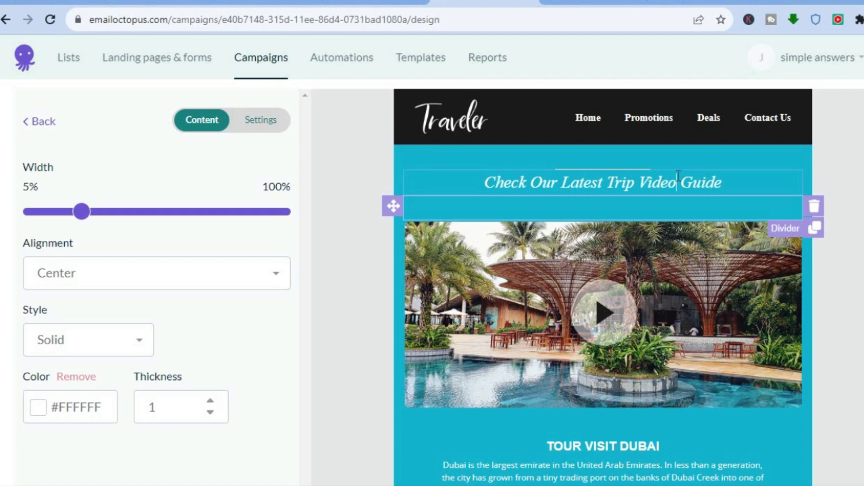
click(677, 180)
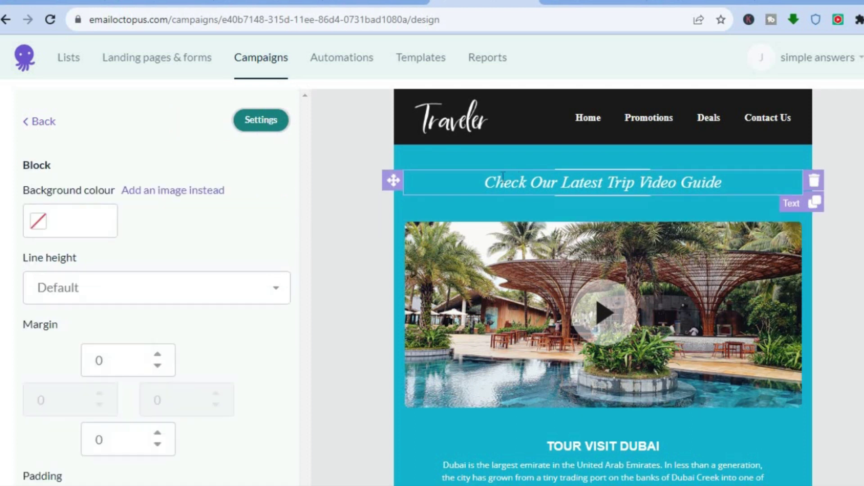
click(36, 122)
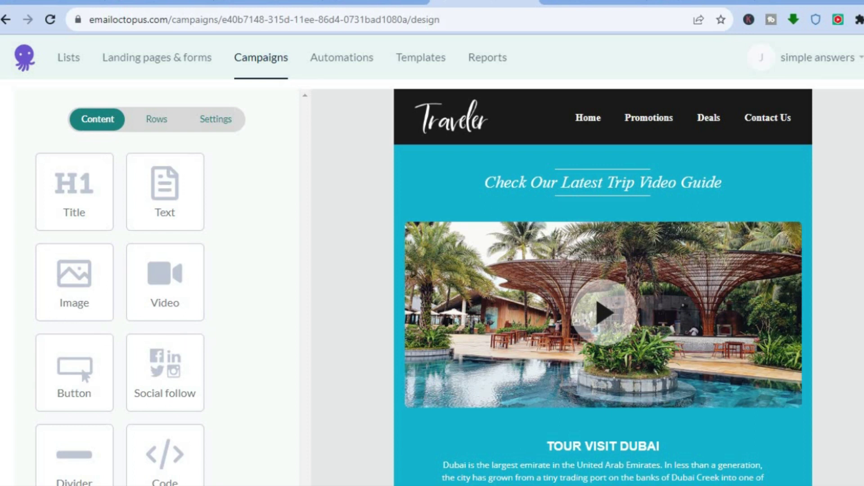
scroll(439, 282, up, 4)
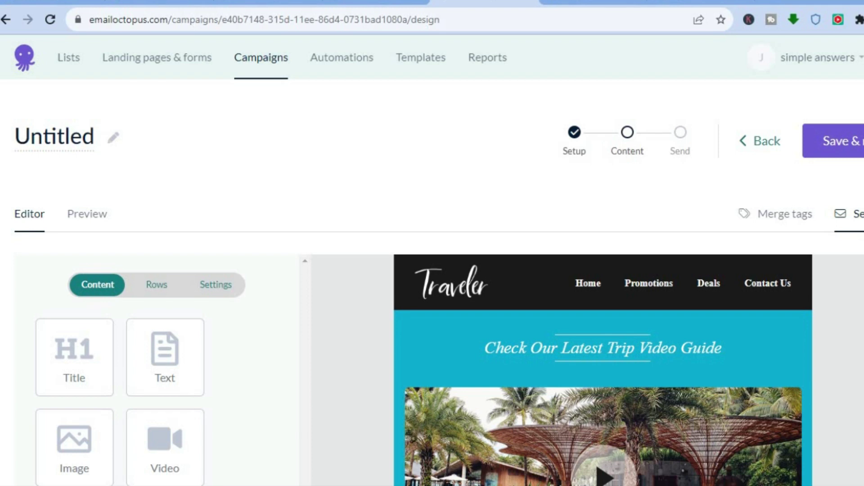
Step: Create an automation for the test list and save Contact added to list as its trigger
click(341, 59)
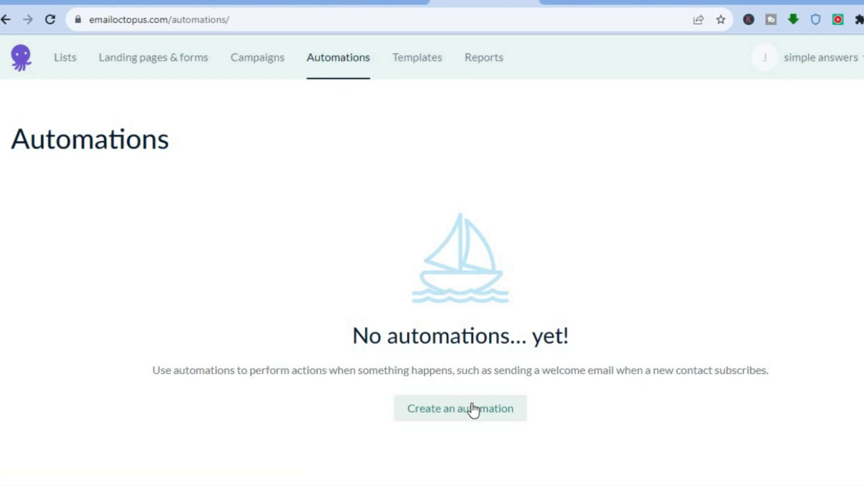
click(463, 415)
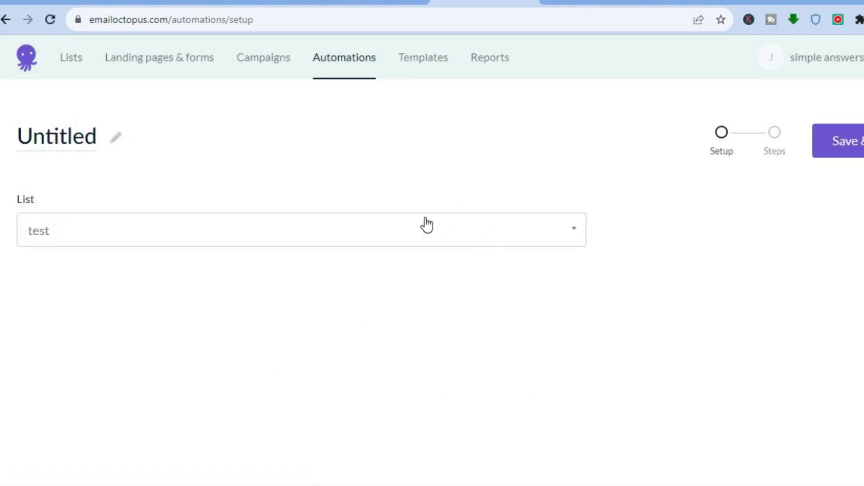
click(859, 158)
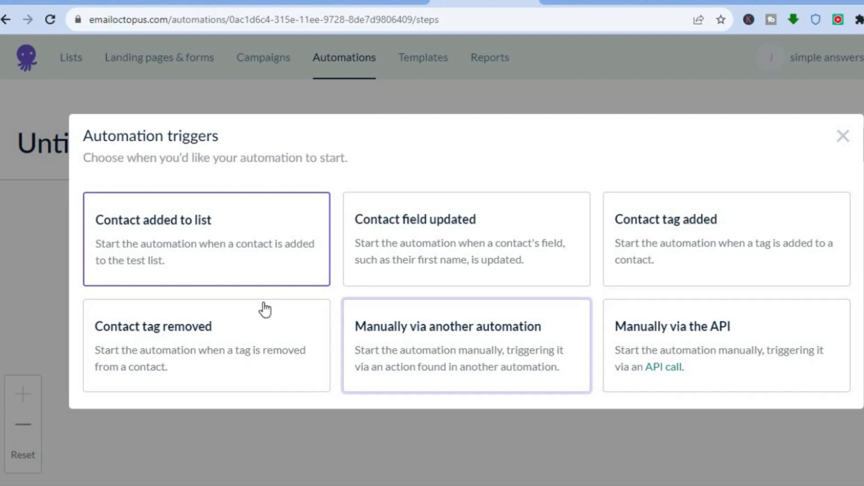
click(252, 261)
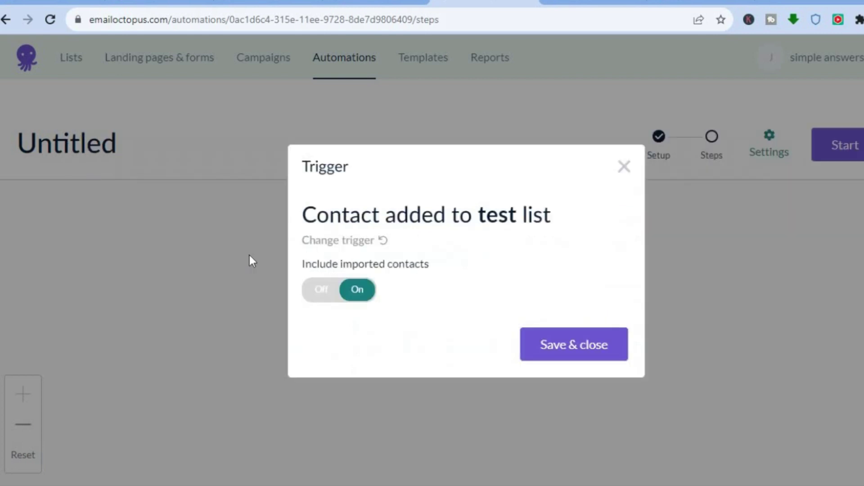
click(585, 355)
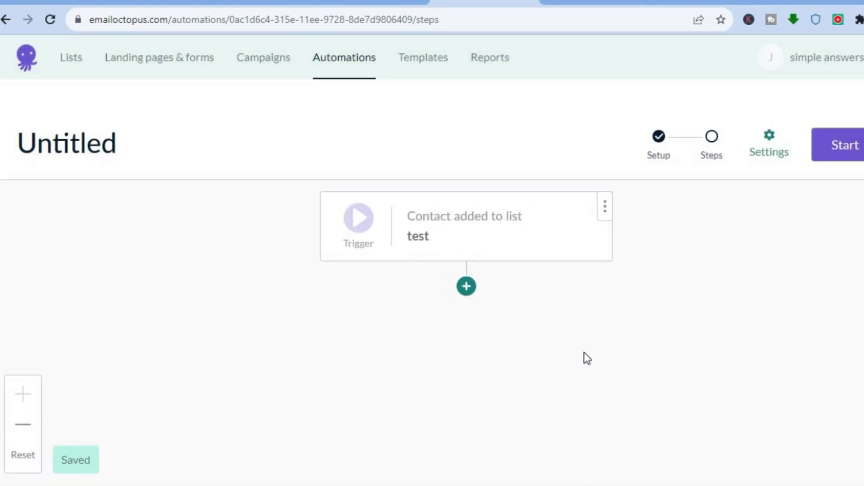
Step: Add a Send email step after the trigger and open the choices for the step that follows it
click(466, 286)
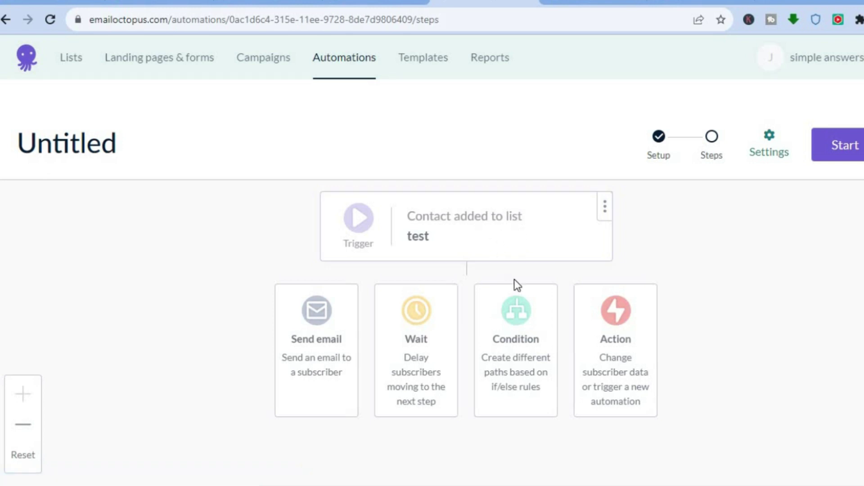
click(317, 360)
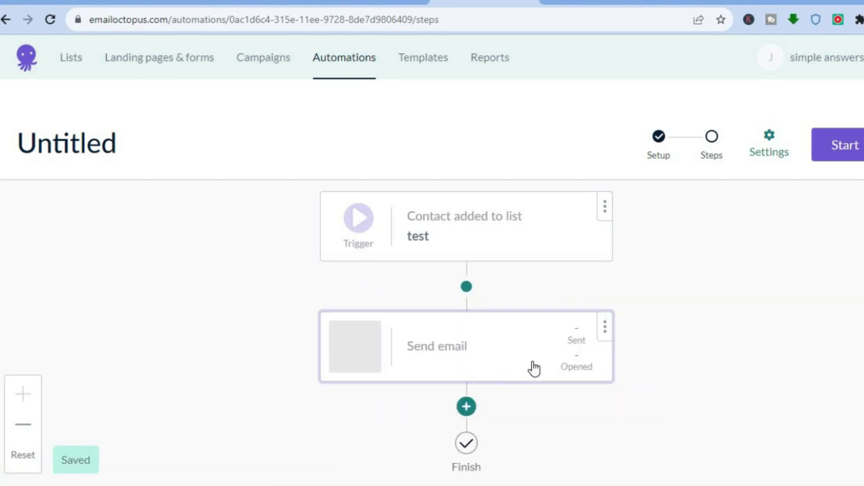
click(466, 406)
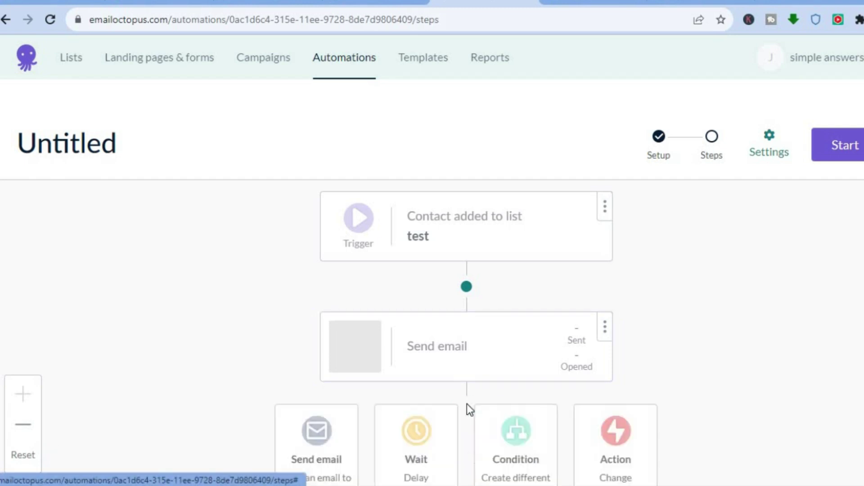